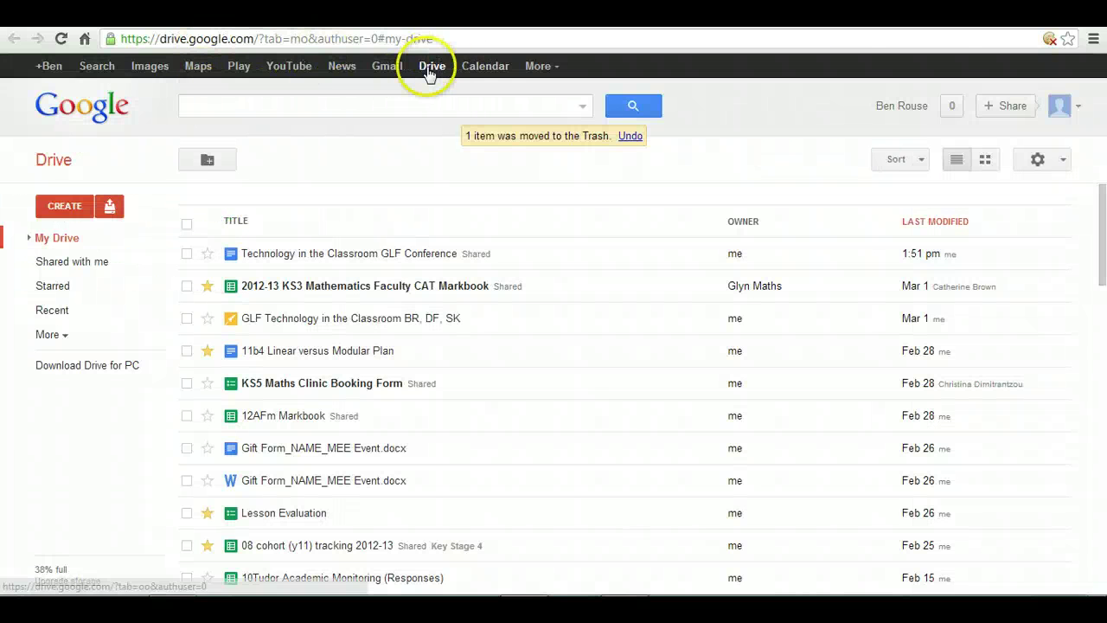
Create a new form and title it "Tech4GLF Feedback Form"
click(67, 206)
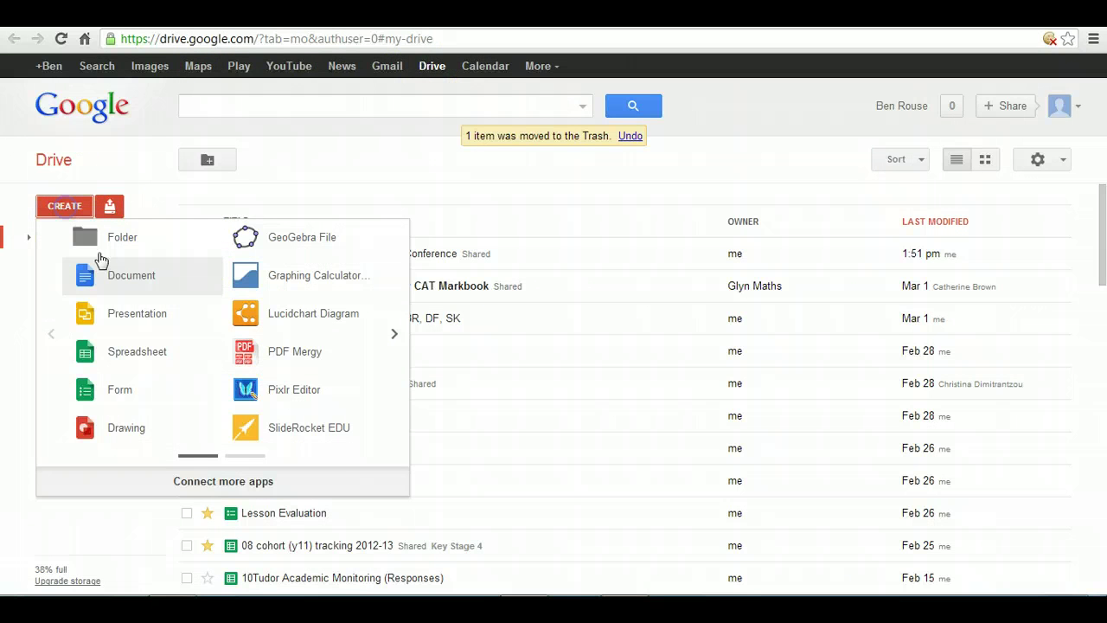
click(134, 387)
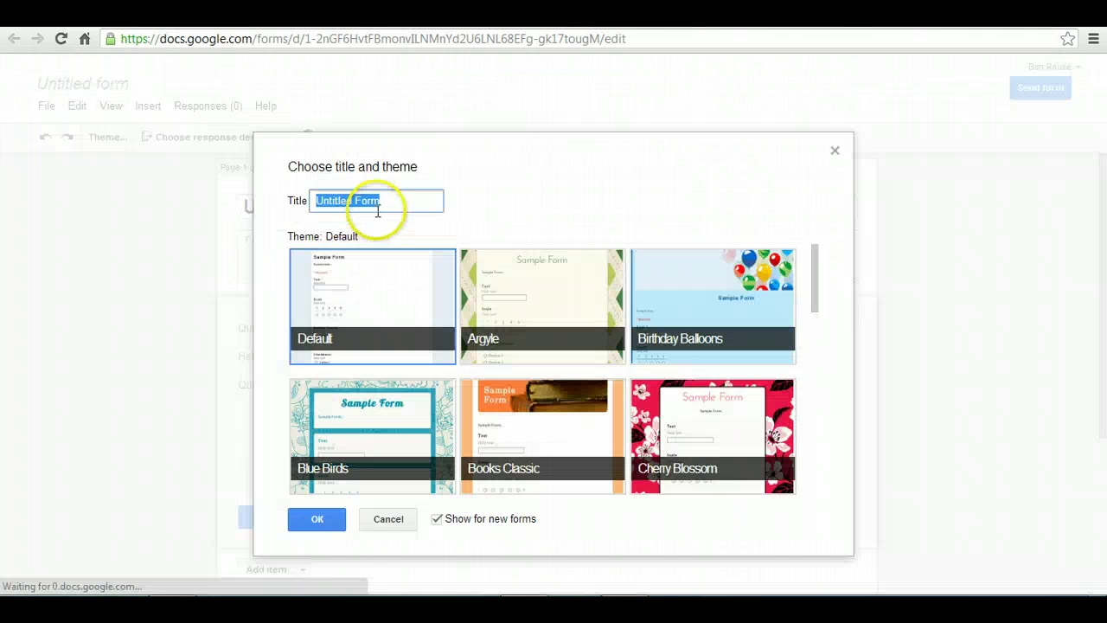
text(Tec)
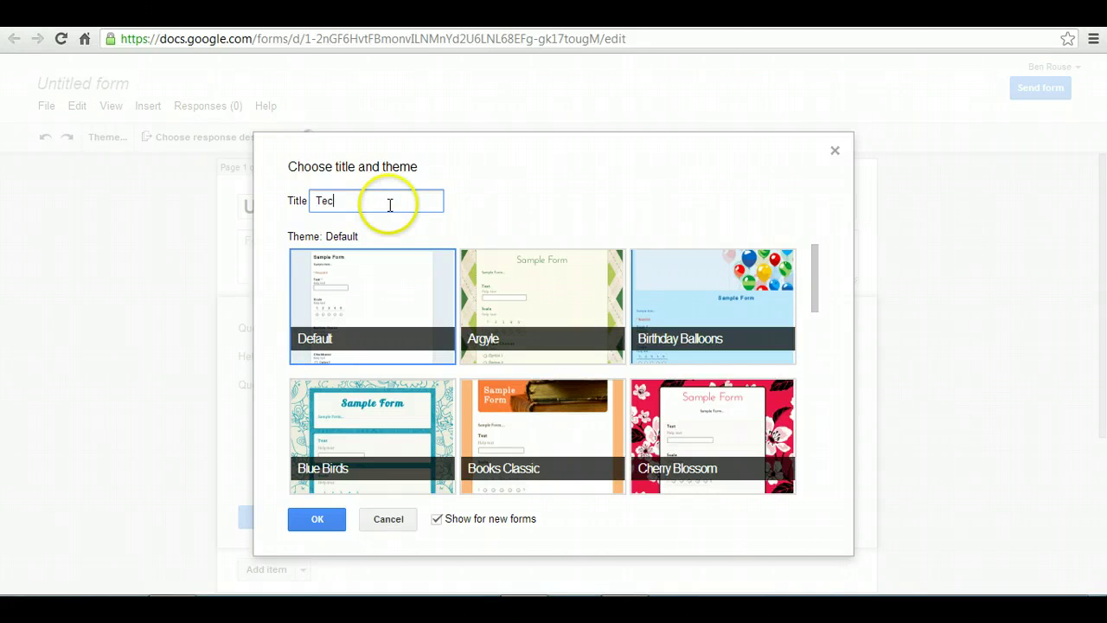
text(h4GL - Feedback F)
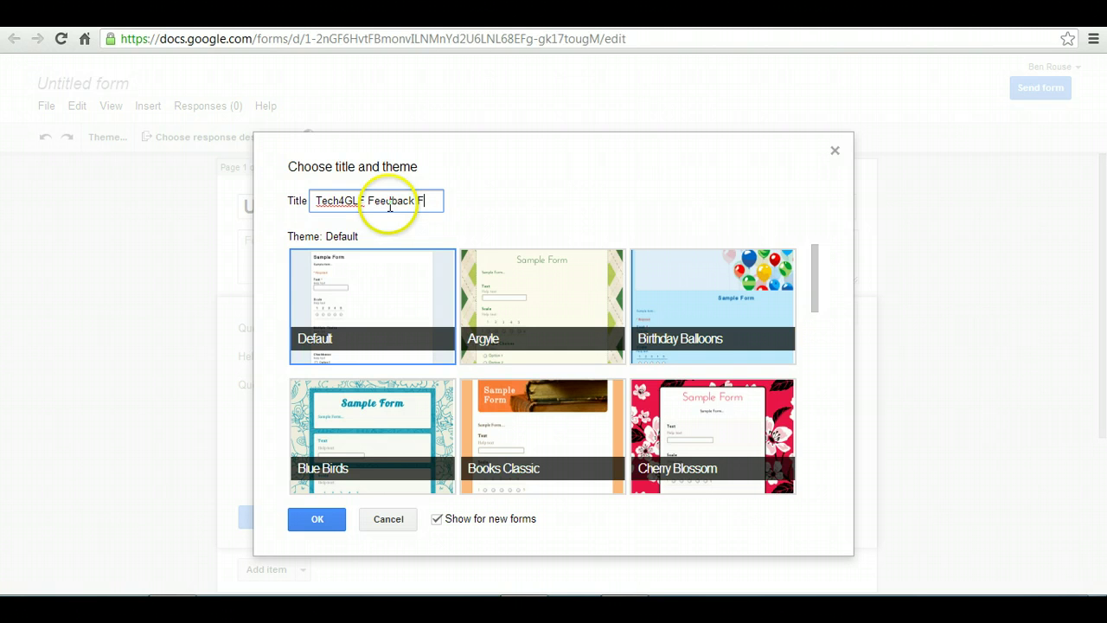
text(orm)
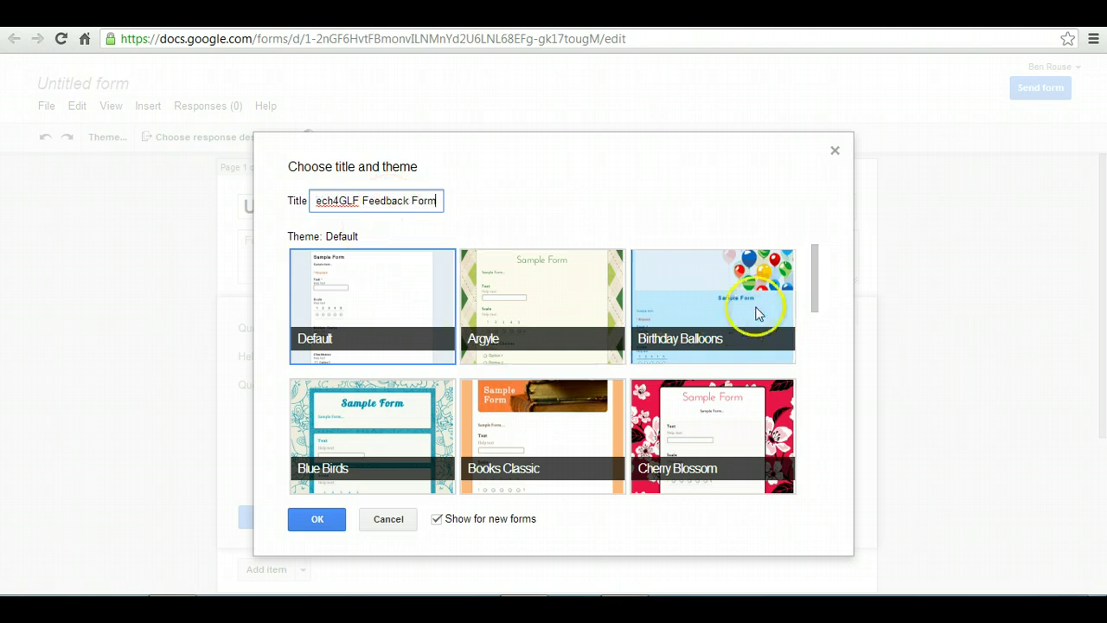
Apply the Notepaper theme to the new form and confirm the title and theme
drag(815, 286, 812, 405)
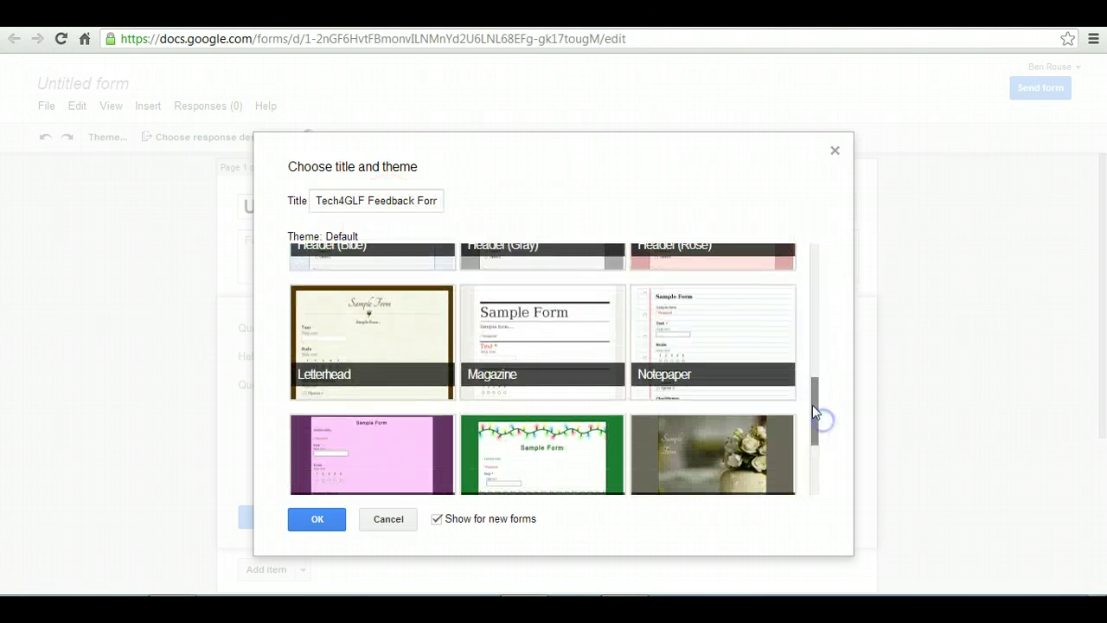
click(713, 354)
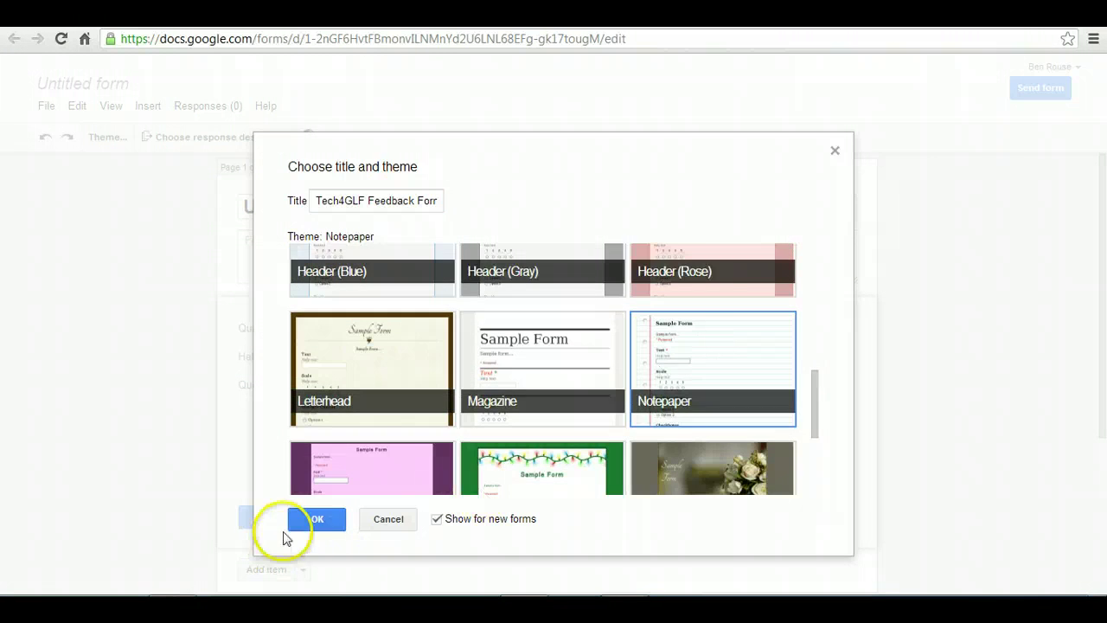
click(317, 520)
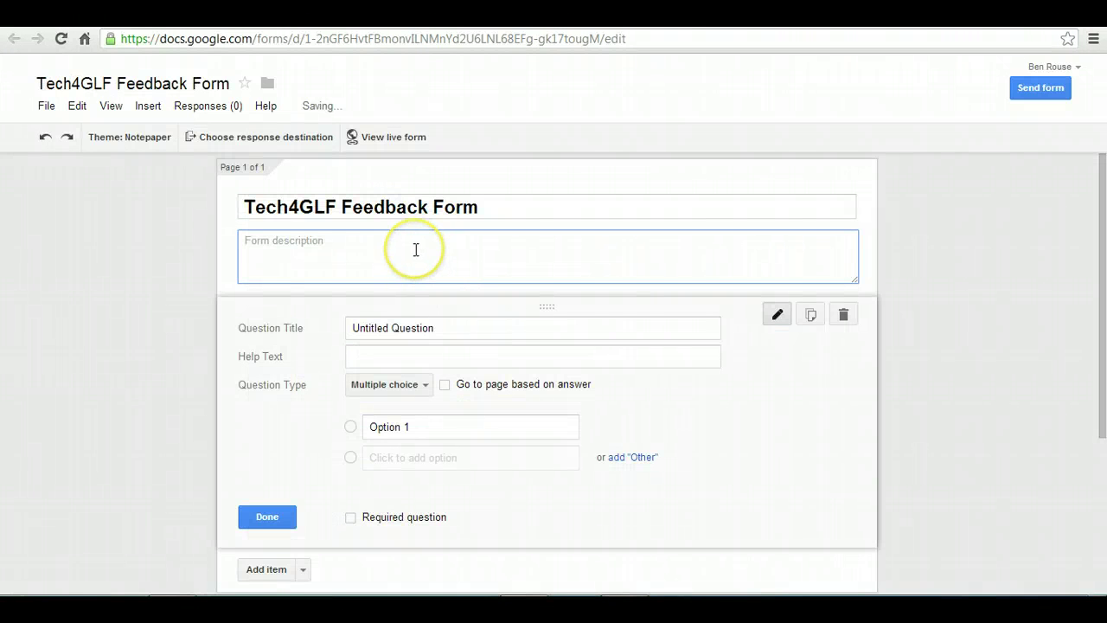
Describe the form as helping us plan future training needs and update the wikispace with appropriate training material supporting the ideas shared on the conference session
click(416, 250)
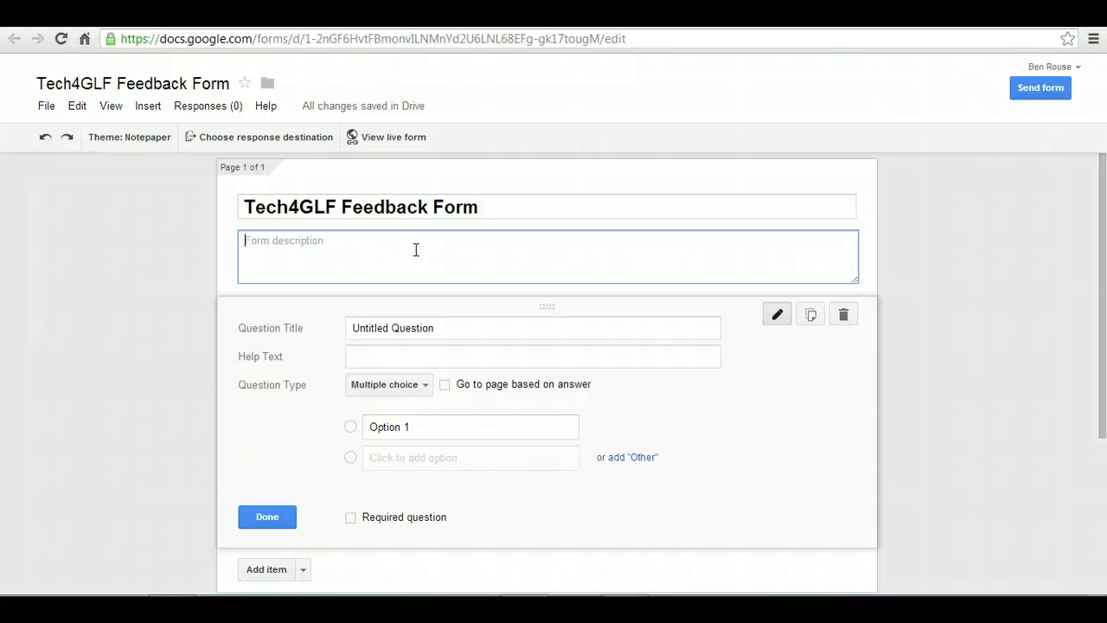
text(This form will help us )
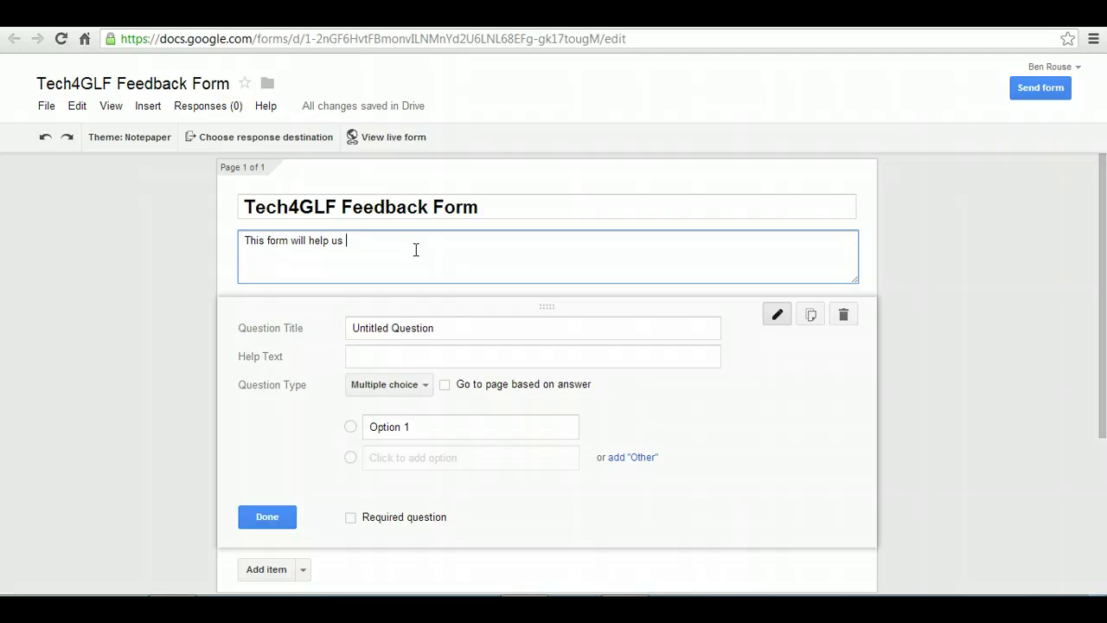
text(to plan for future training needs and up)
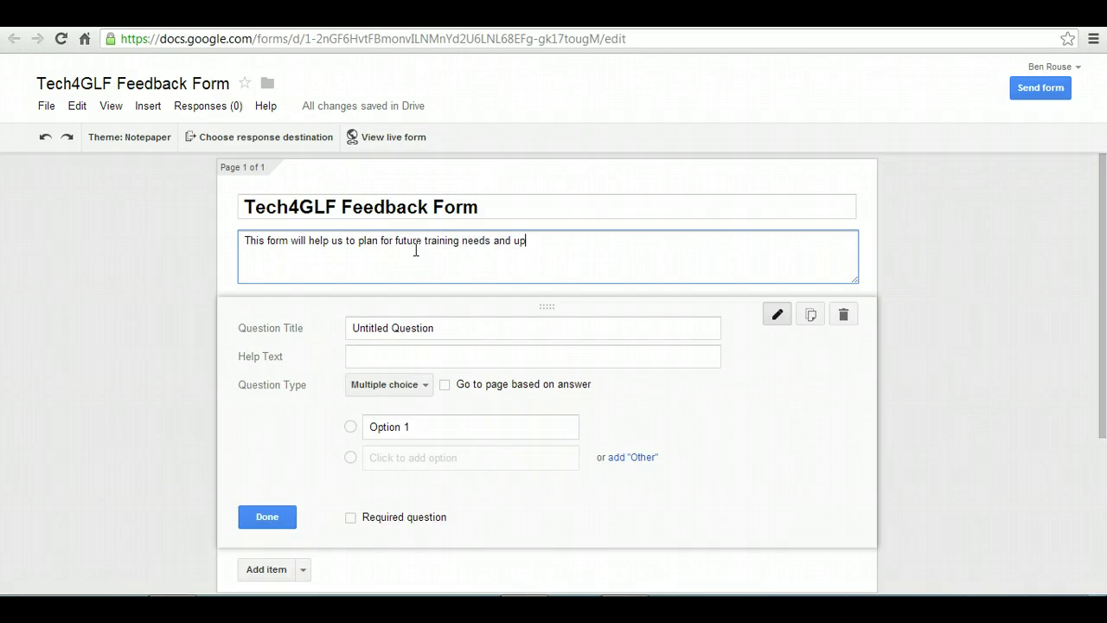
text(date the wikispace with appropriate trta)
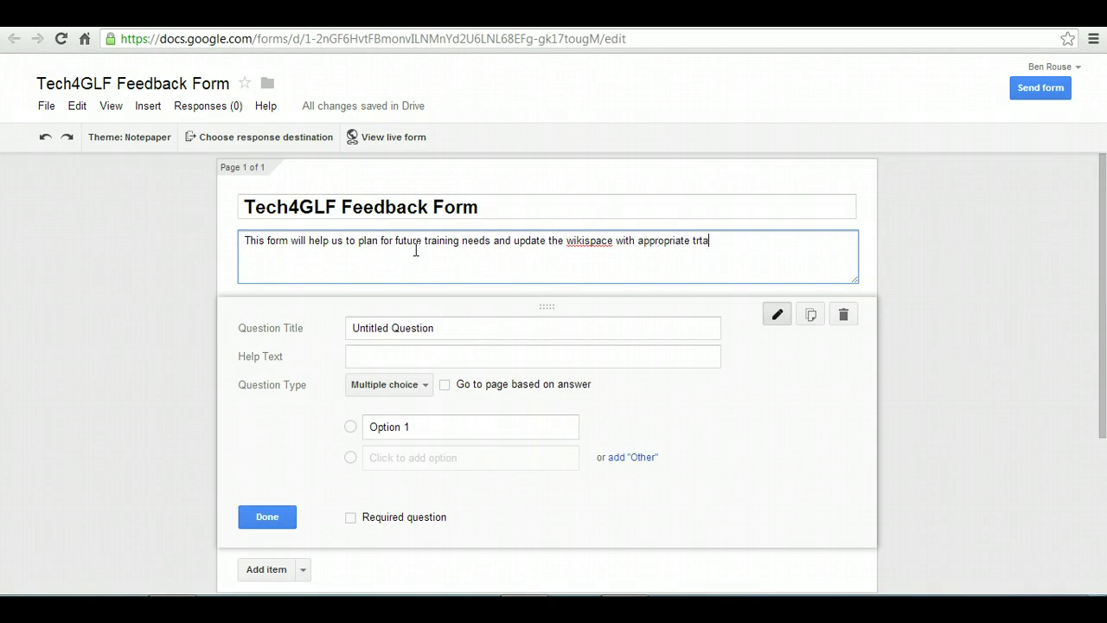
text(ining material to support the ideas we have shared )
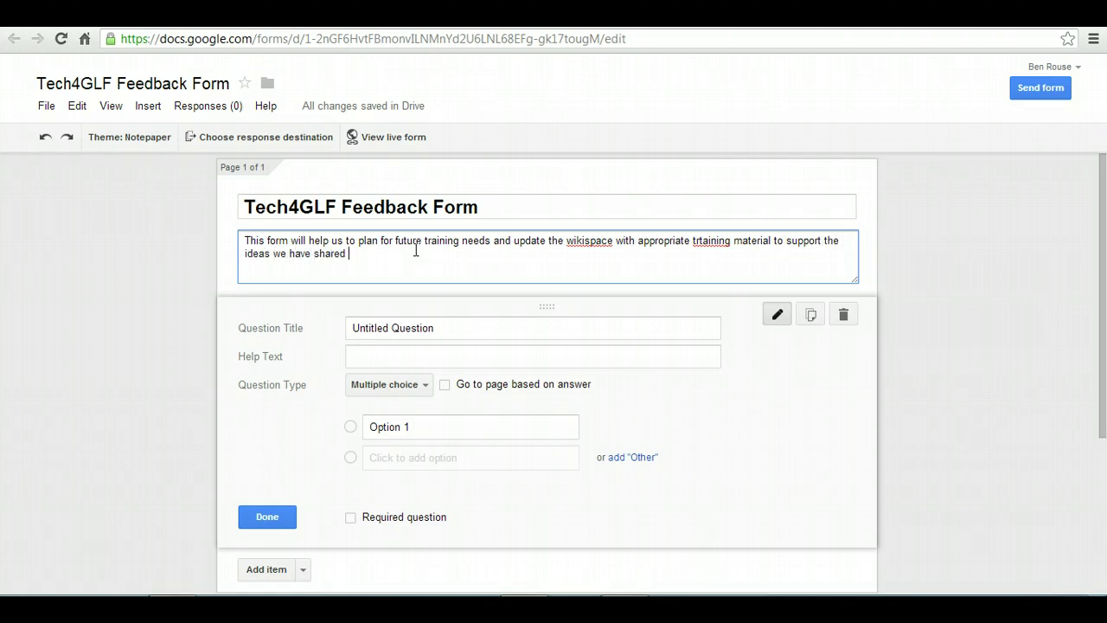
text(on the conference session.)
click(704, 243)
key(BackSpace)
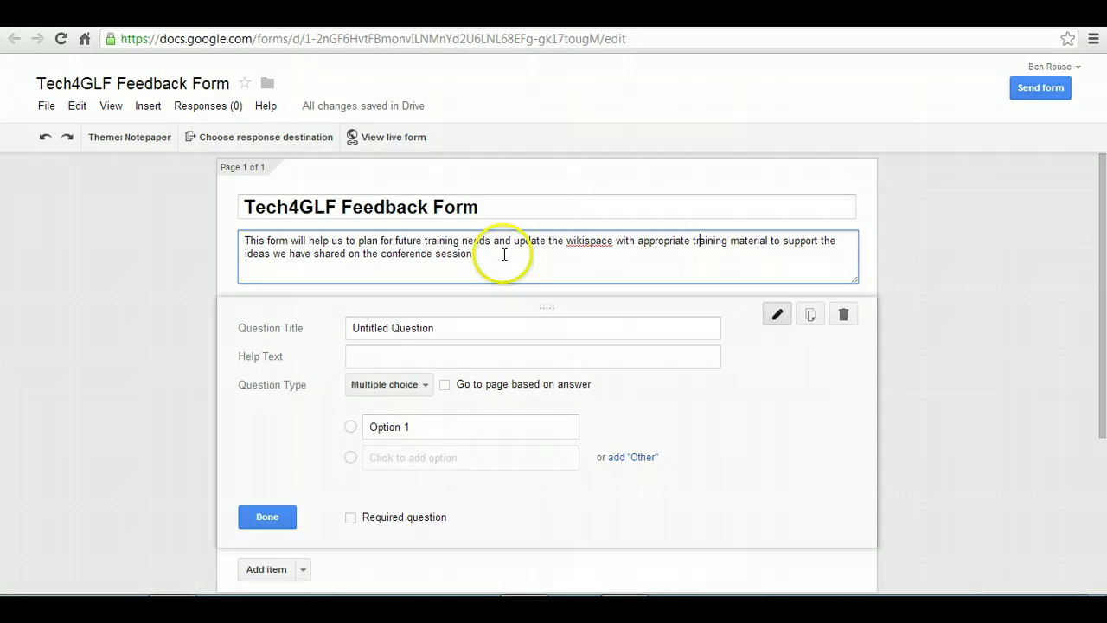
click(502, 255)
Title the first question "How useful was the session" and set its question type to Scale
click(457, 331)
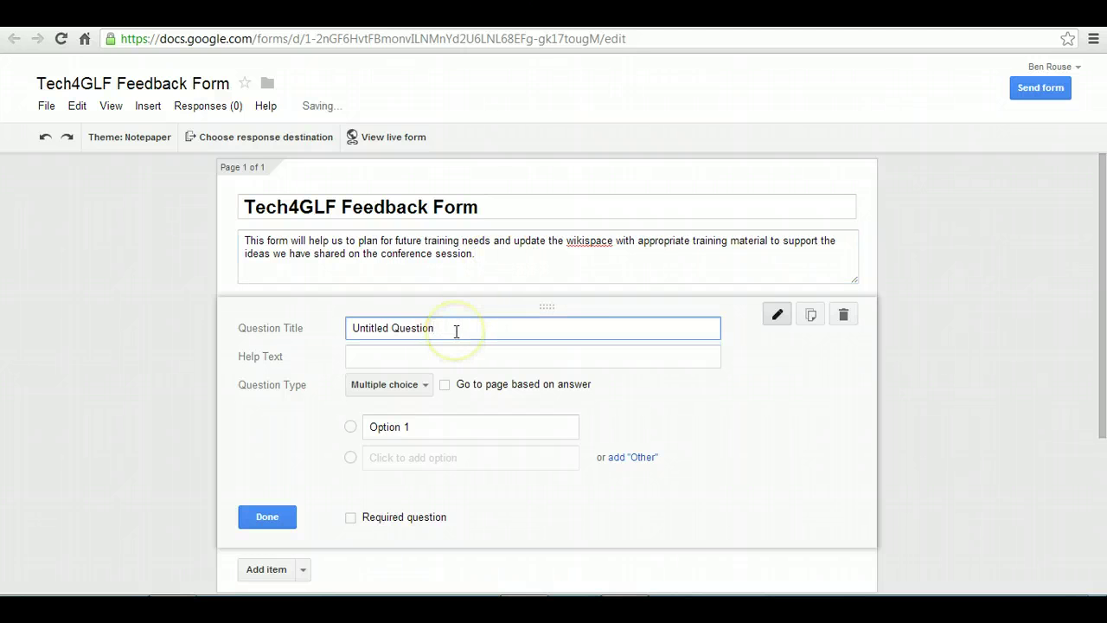
key(BackSpace)
key(BackSpace)
key(BackSpace)
key(BackSpace)
key(BackSpace)
key(BackSpace)
key(BackSpace)
key(BackSpace)
key(BackSpace)
key(BackSpace)
key(BackSpace)
key(BackSpace)
key(BackSpace)
key(BackSpace)
key(BackSpace)
key(BackSpace)
key(BackSpace)
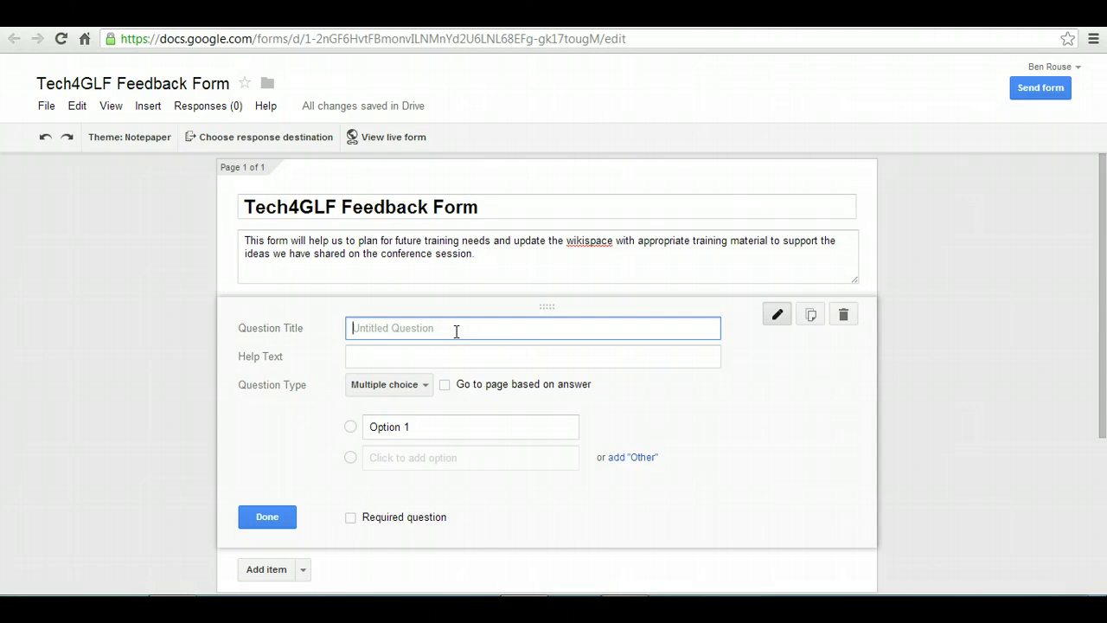
text(How useful was the session)
click(425, 389)
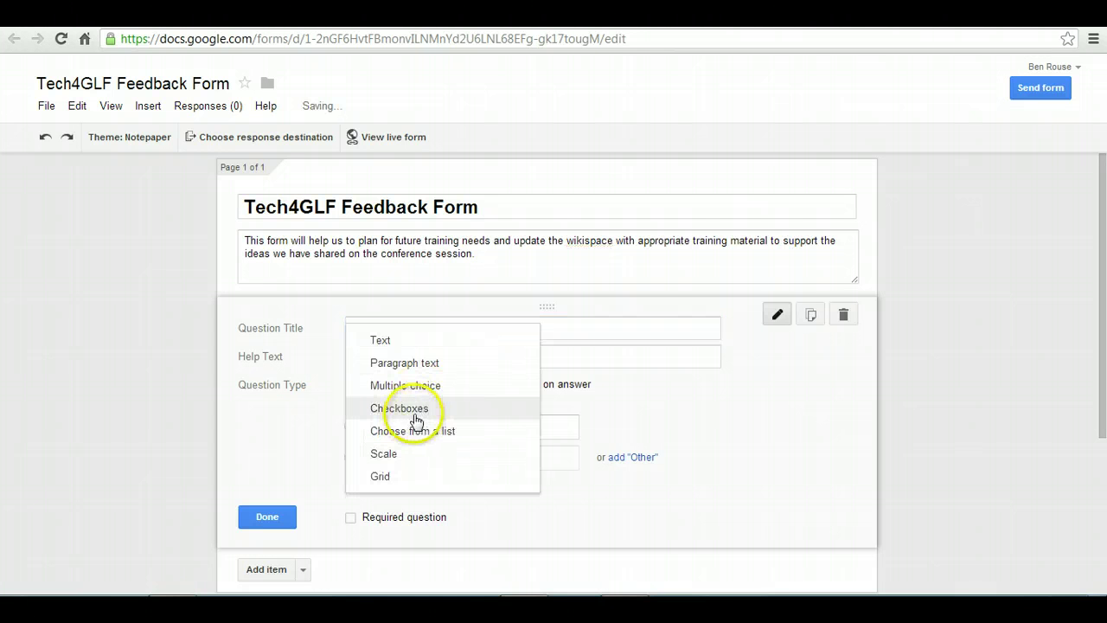
click(385, 454)
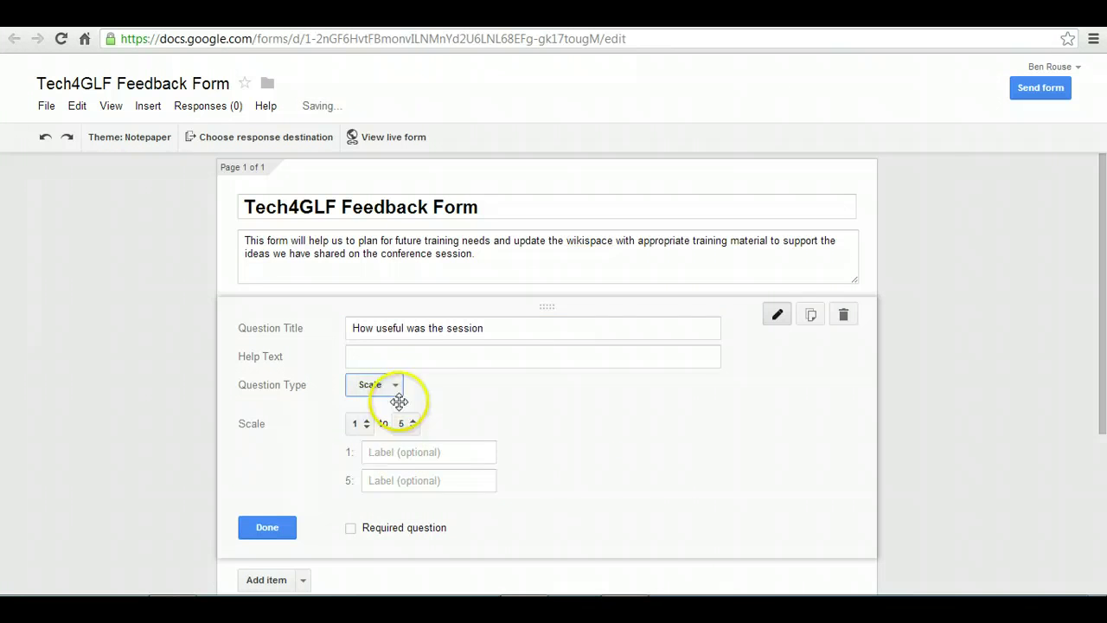
Label scale value 1 "No use at all" and 5 "Very useful, I am inspired.", and finish the question as required
click(392, 452)
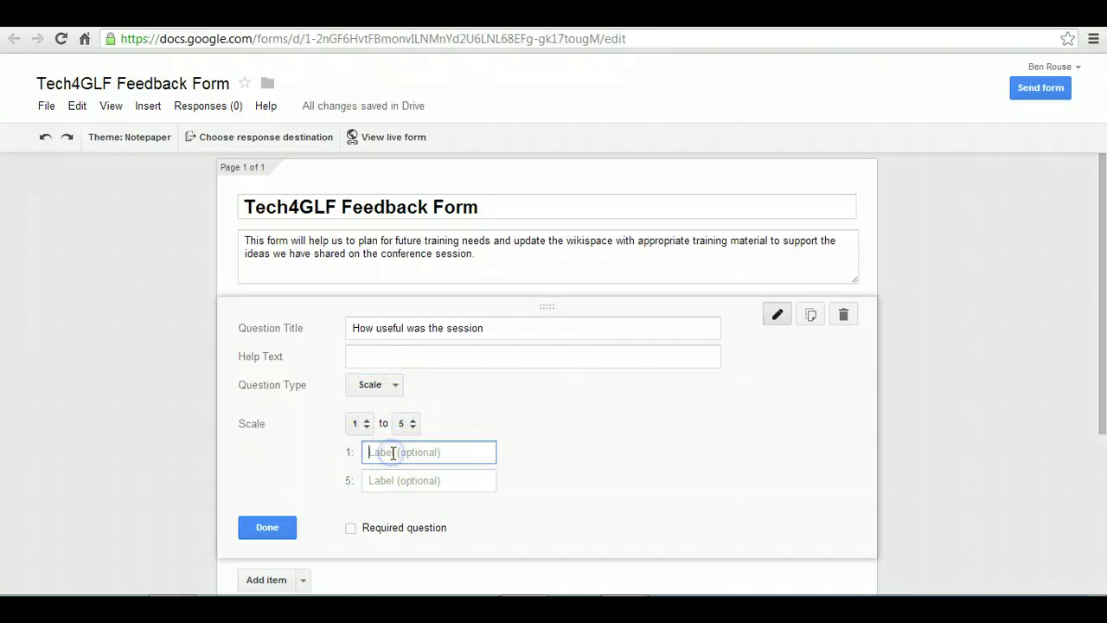
text(No)
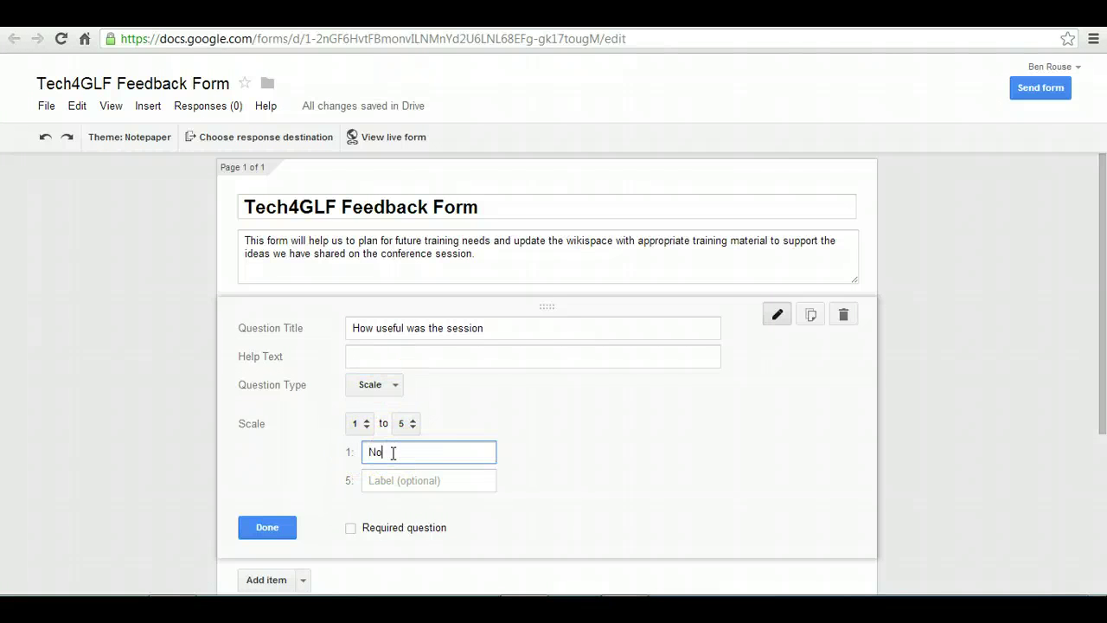
text( use at all)
click(382, 481)
text(V)
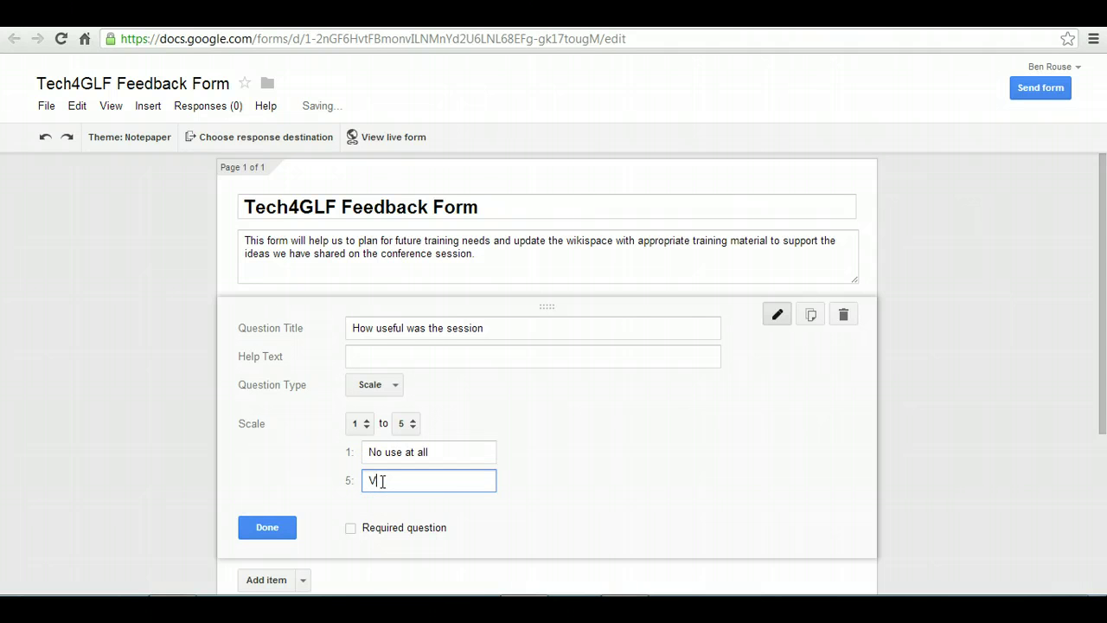
text(ery use)
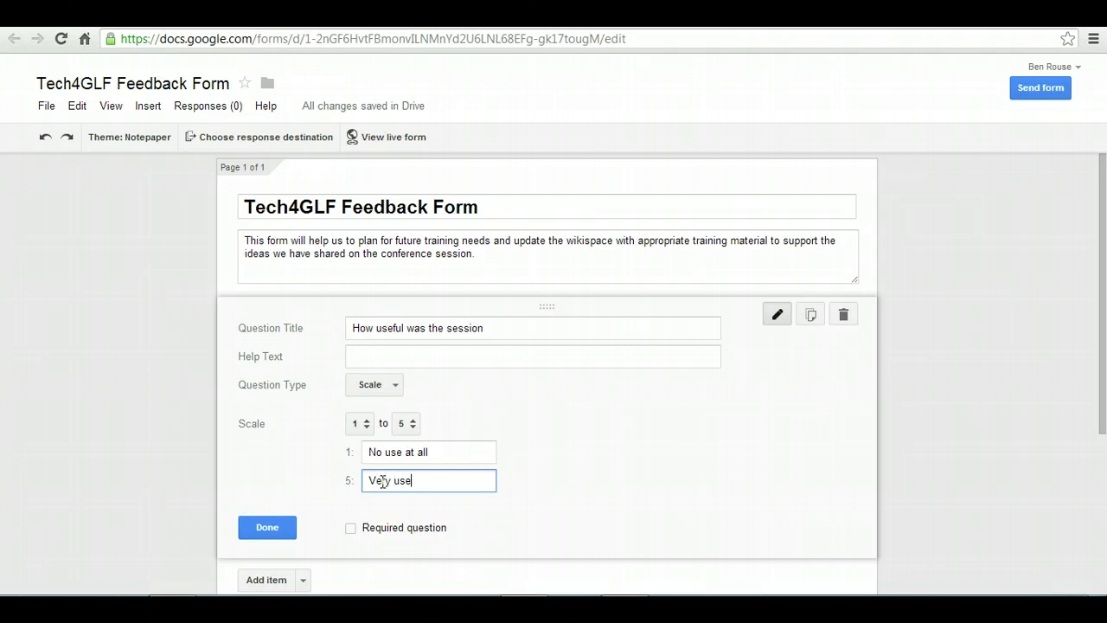
text(ful, I am inspired.)
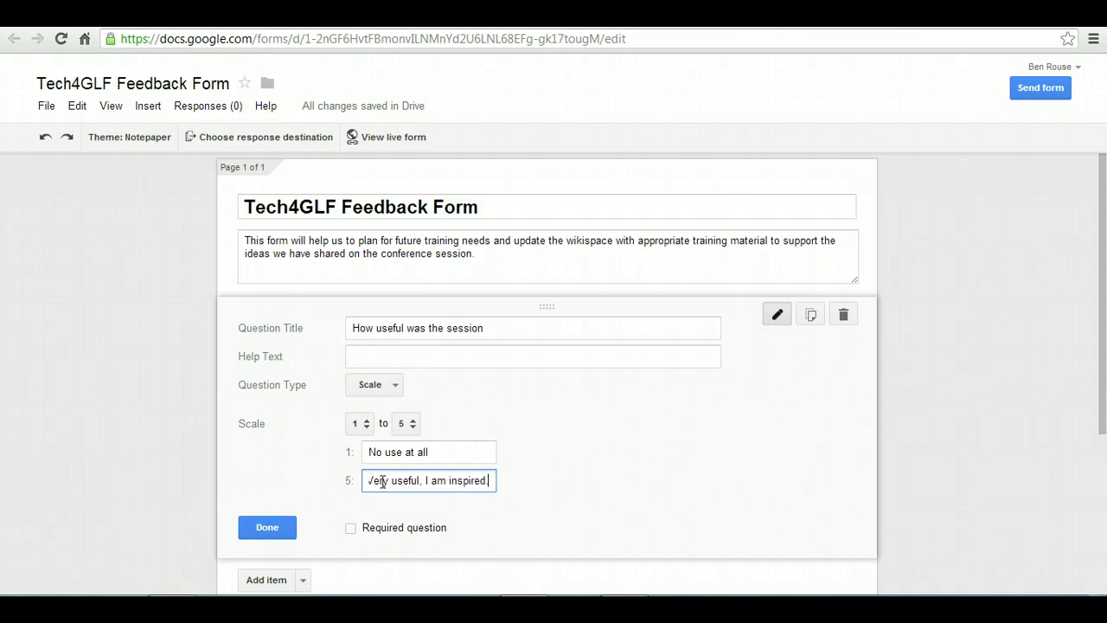
click(351, 530)
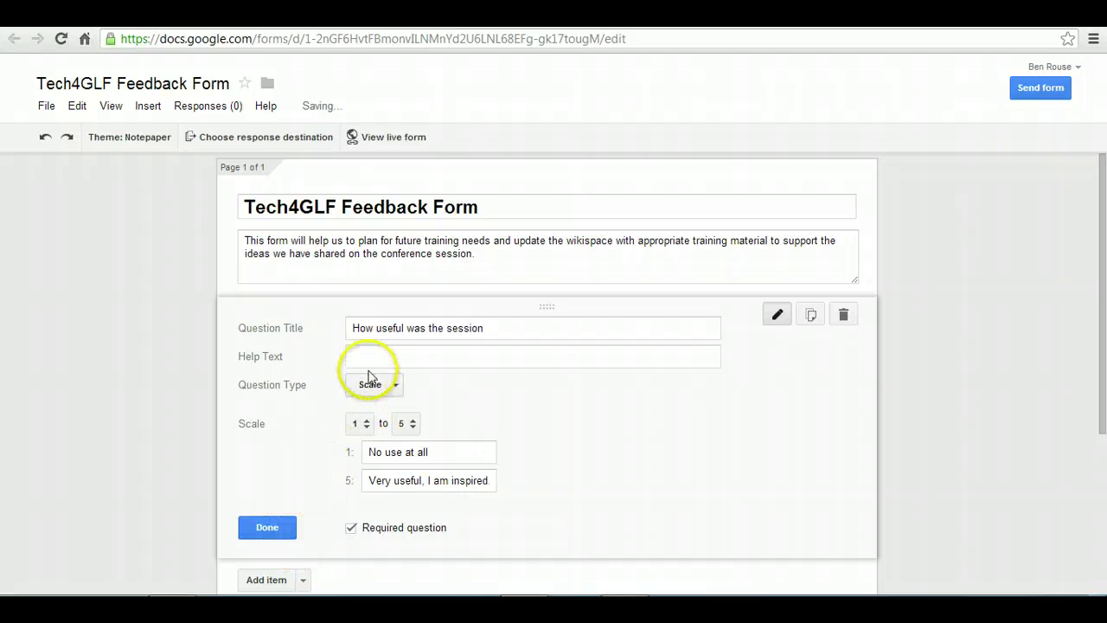
click(277, 535)
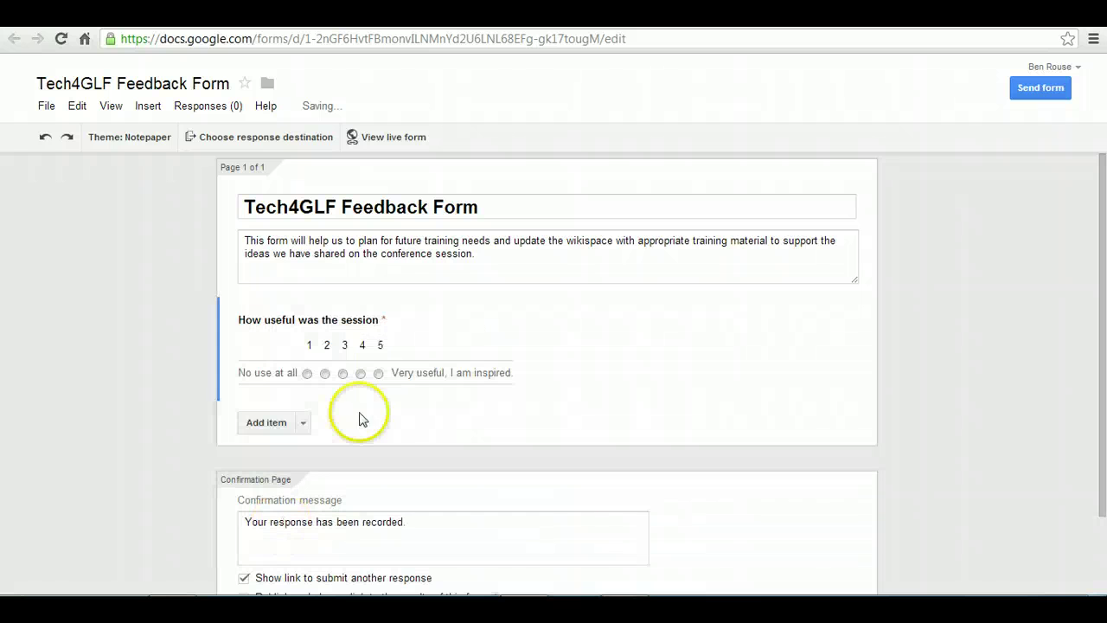
Add a Choose from a list question below the scale question, titled "Which sector do you work in?"
scroll(337, 441, down, 1)
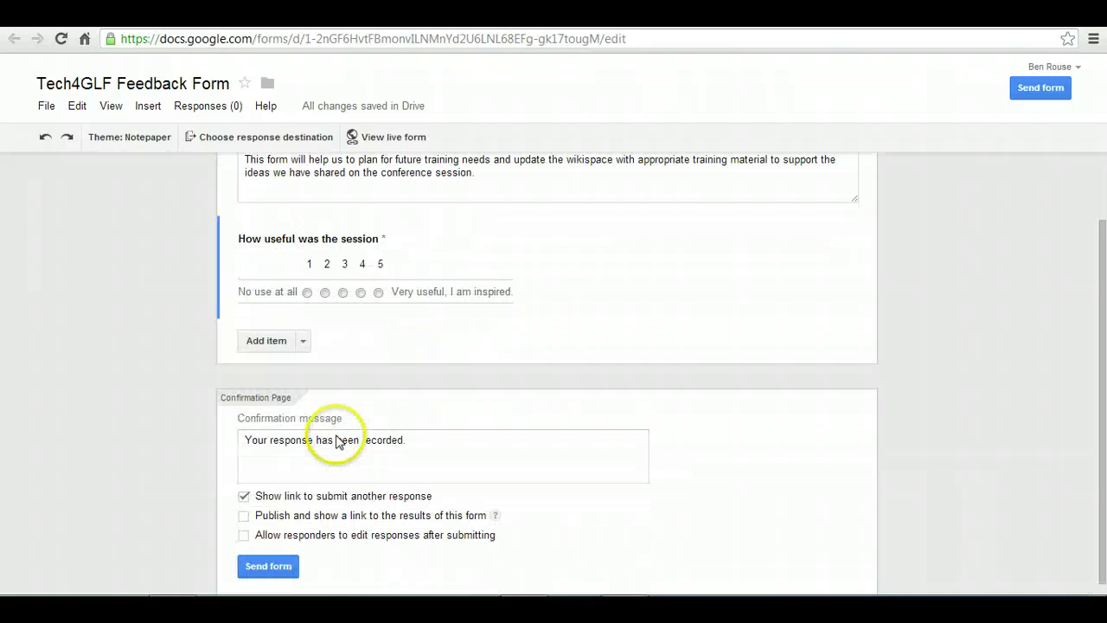
click(302, 341)
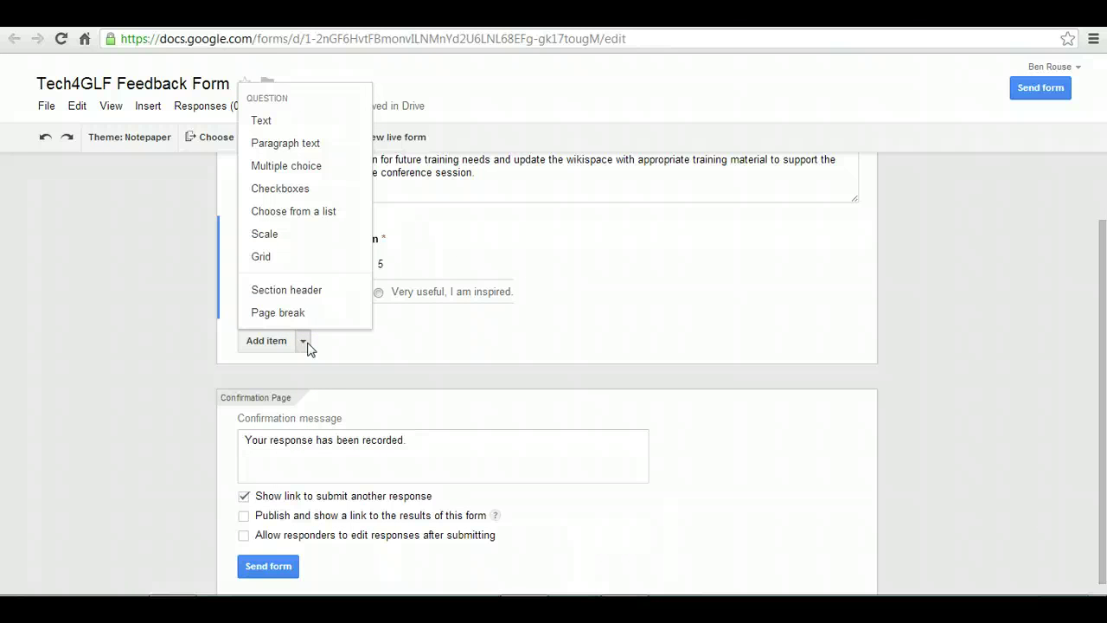
click(297, 219)
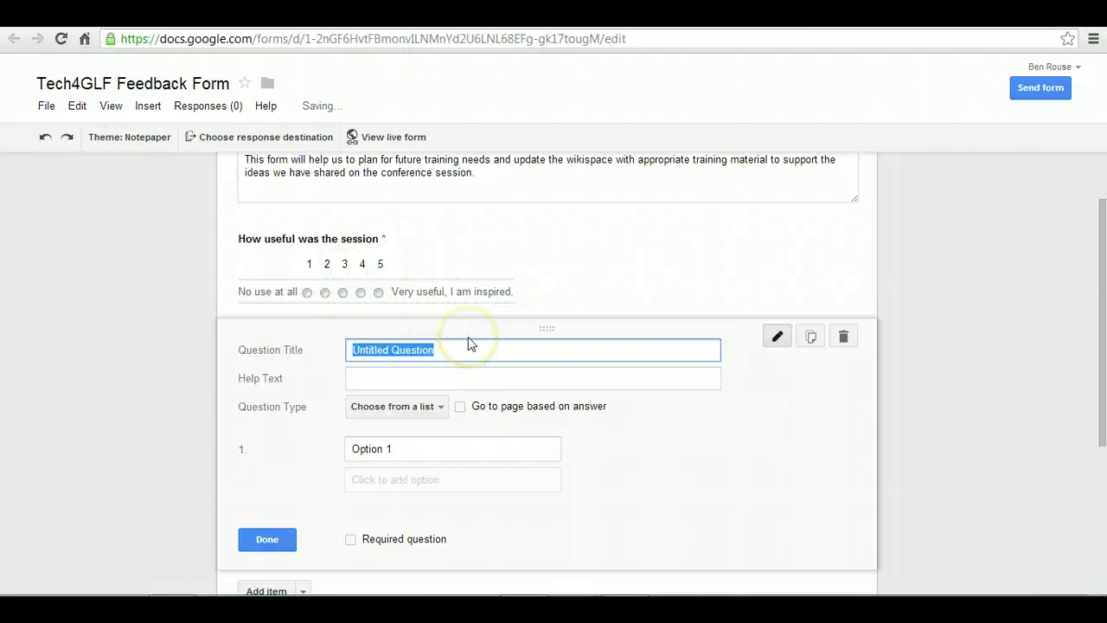
text(Which sec)
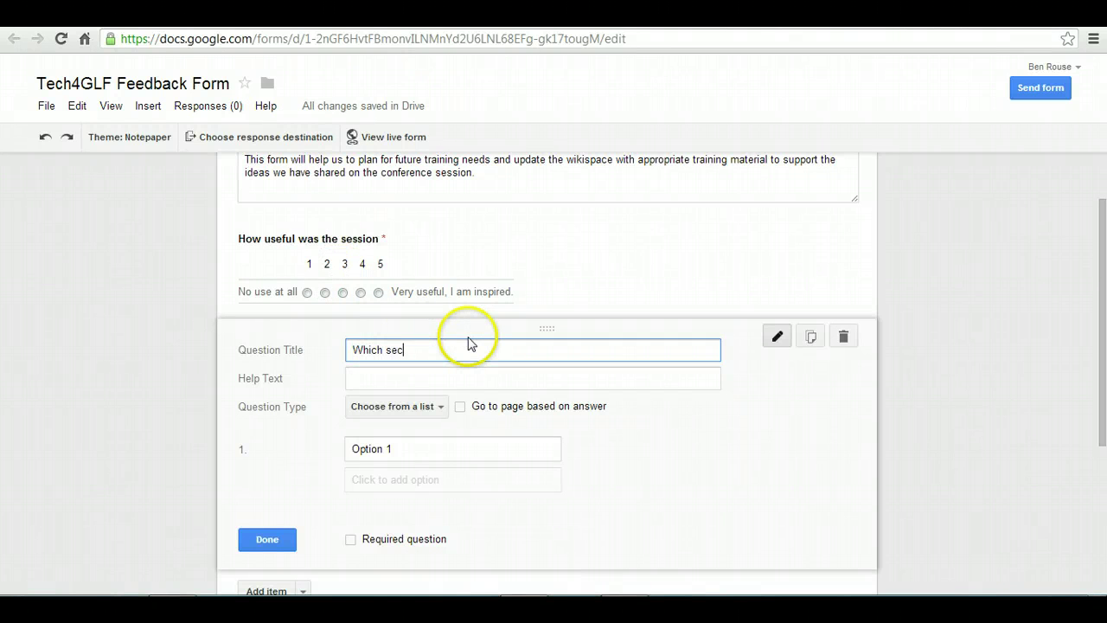
text(tor do you work in?)
Fill the sector question's list with the options "Primary", "Secondary" and "Other"
click(410, 444)
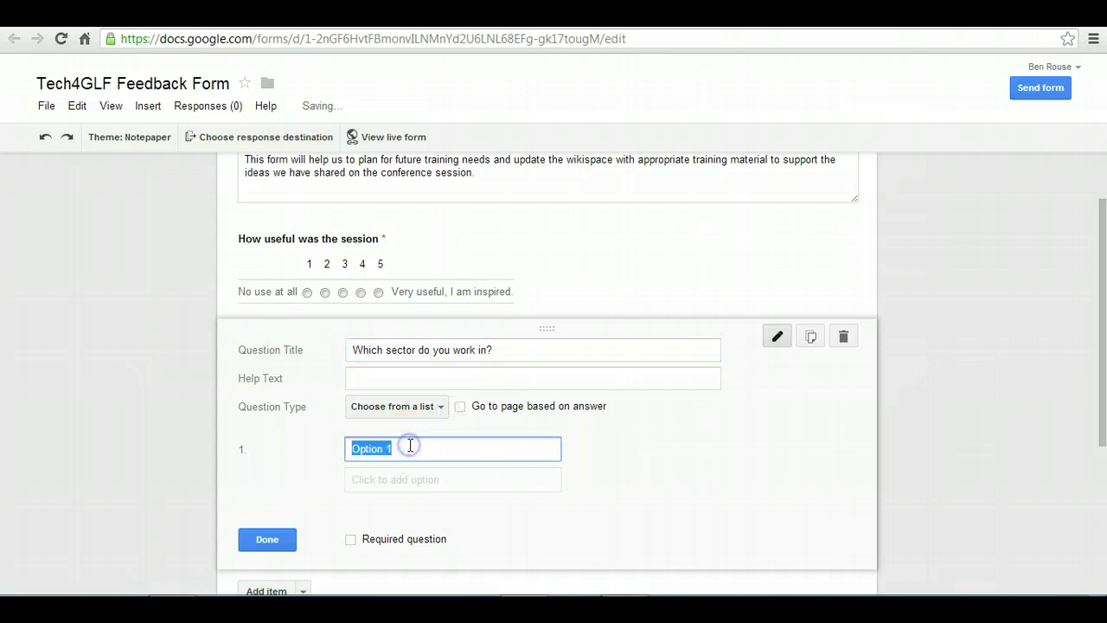
text(Primary)
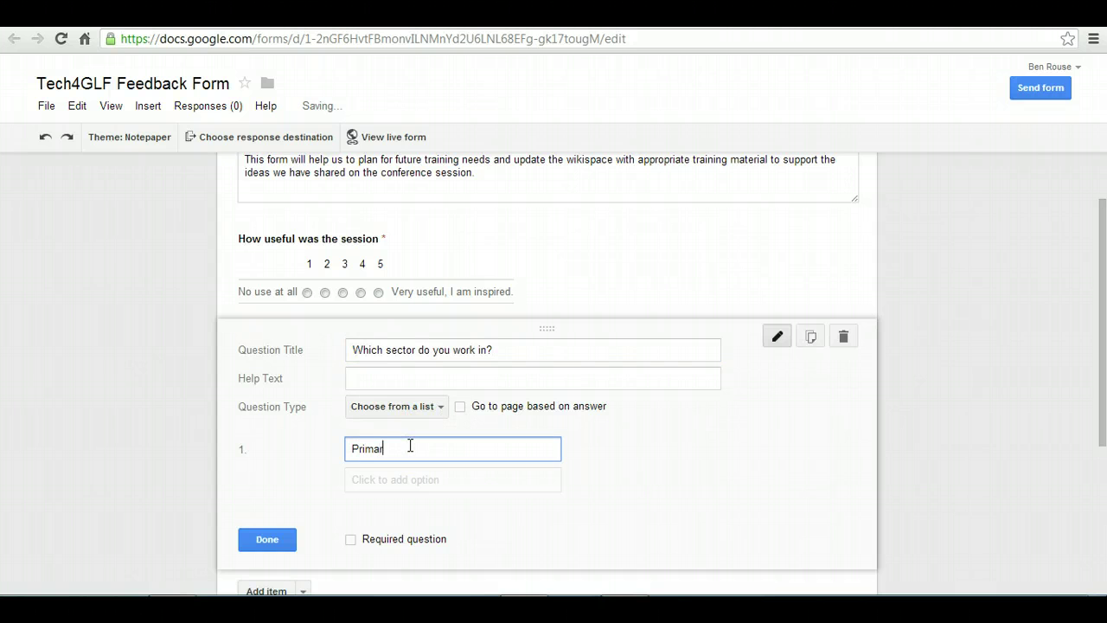
click(400, 481)
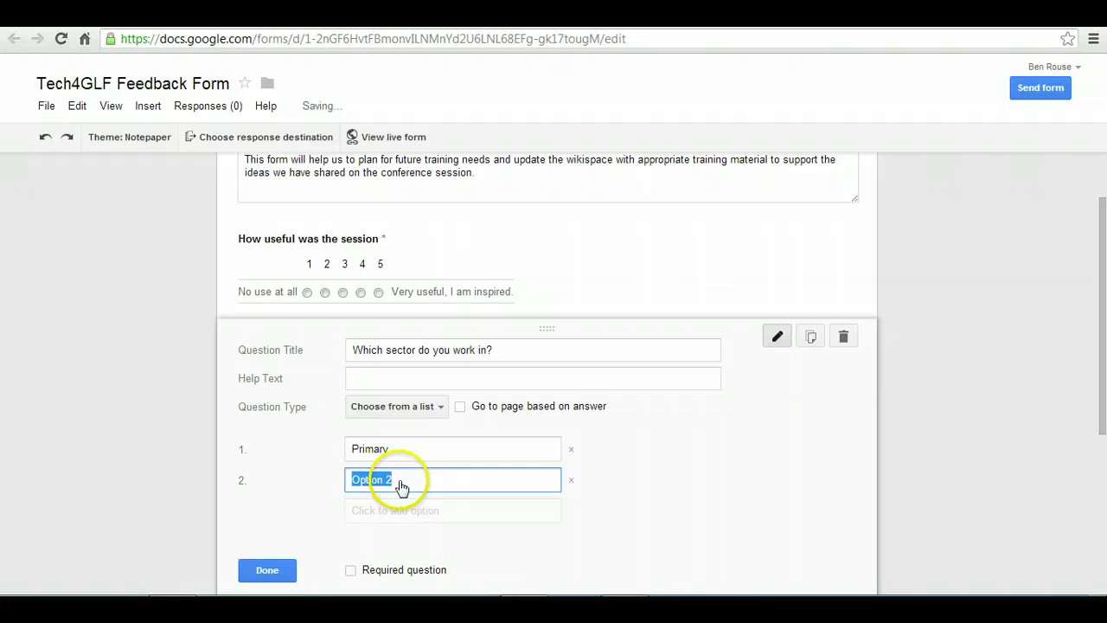
text(Secondary)
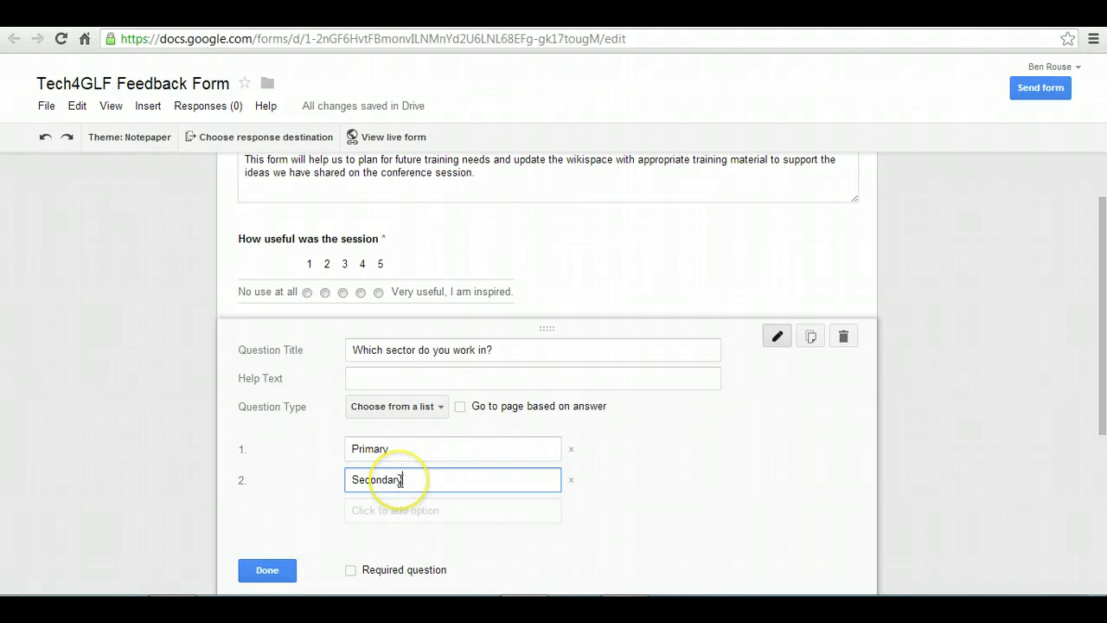
click(396, 519)
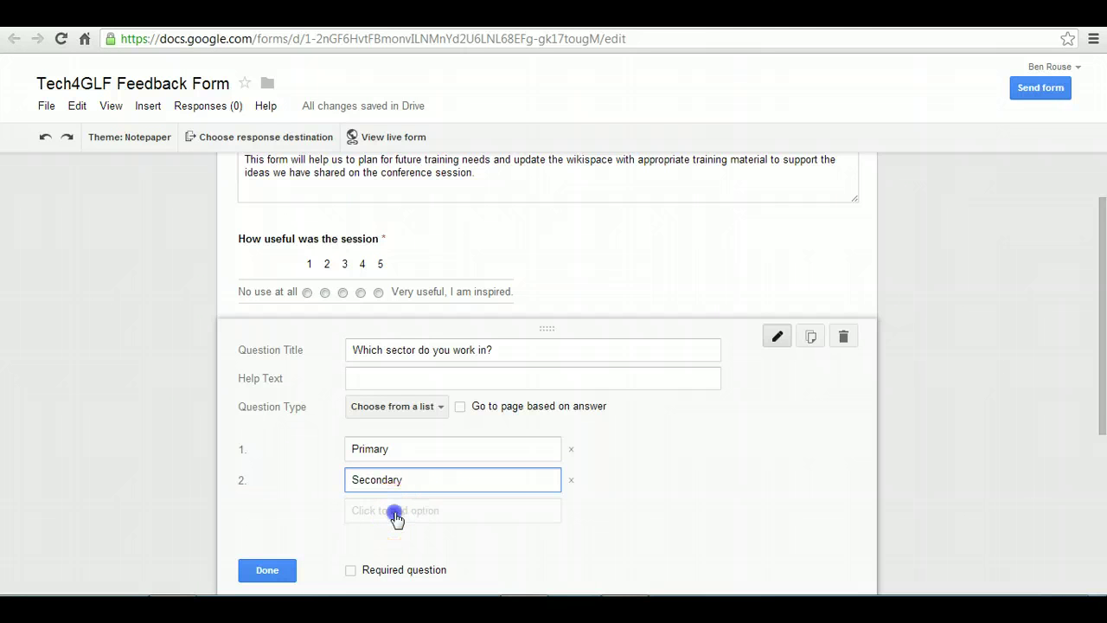
click(396, 520)
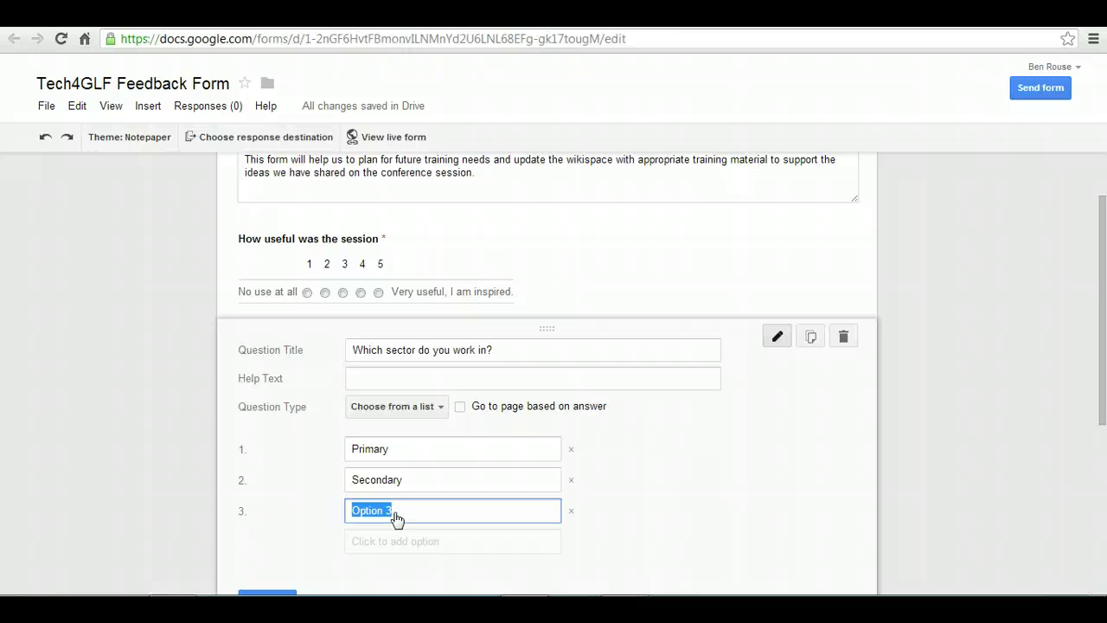
text(Othe)
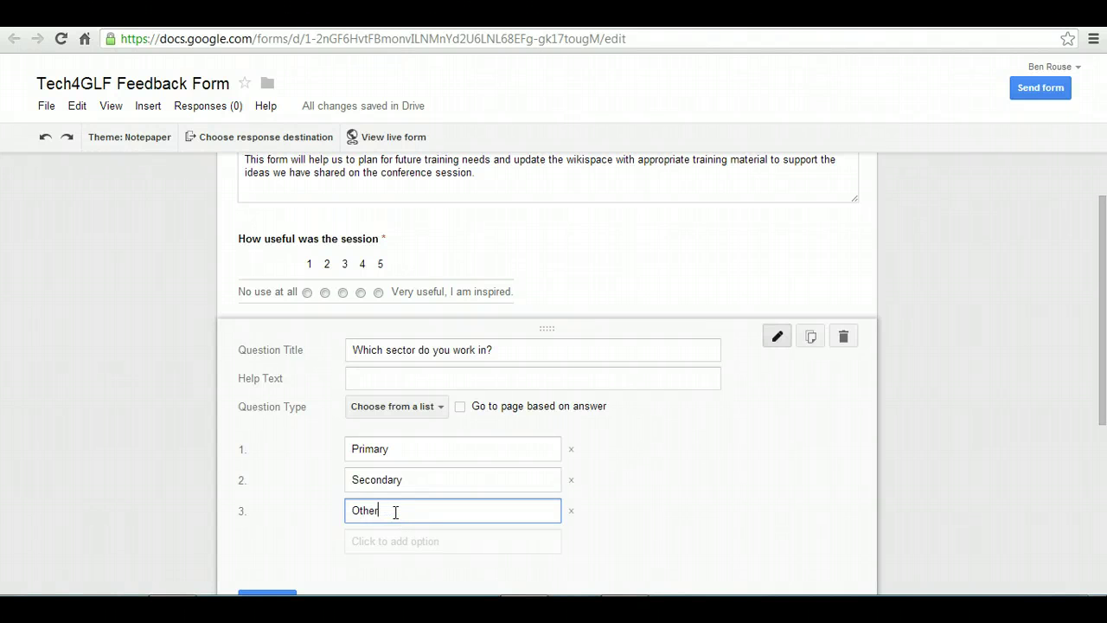
text(r)
Make the sector question required and finish editing it
scroll(393, 489, down, 1)
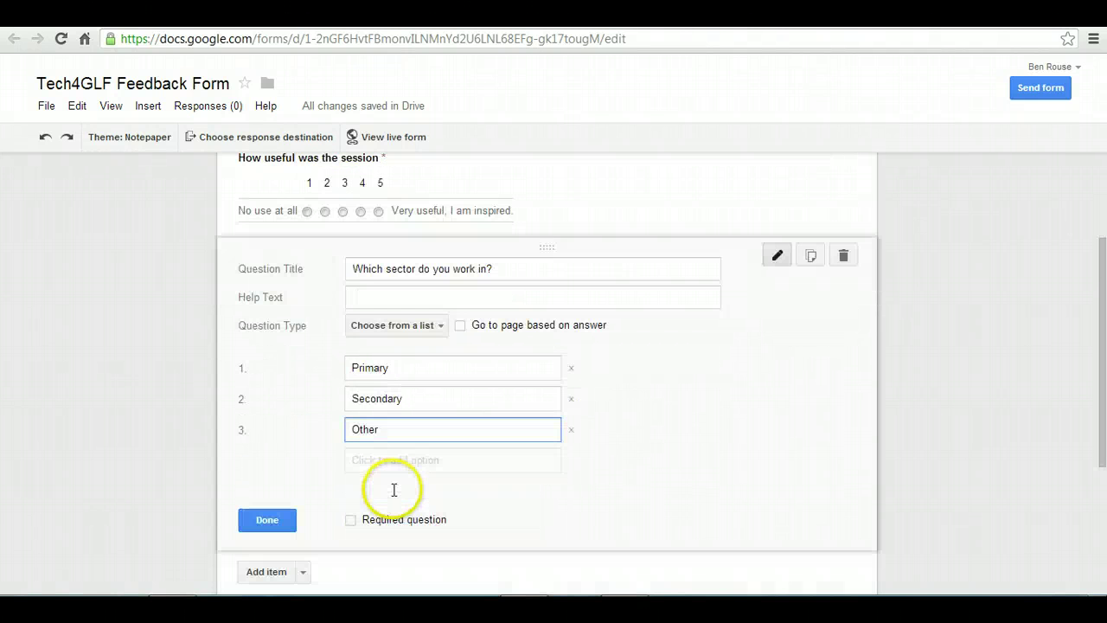
click(350, 519)
click(266, 519)
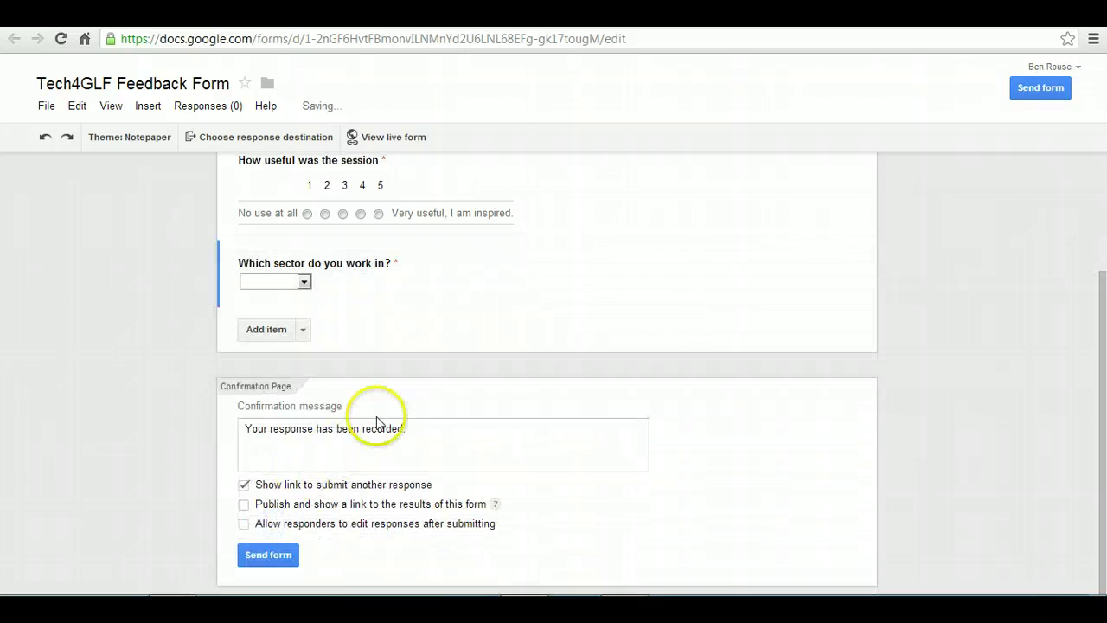
Add a Grid question below the sector question, titled "Which of the technologies shared in our session or on the wikispace do you require further training in?"
scroll(376, 422, up, 2)
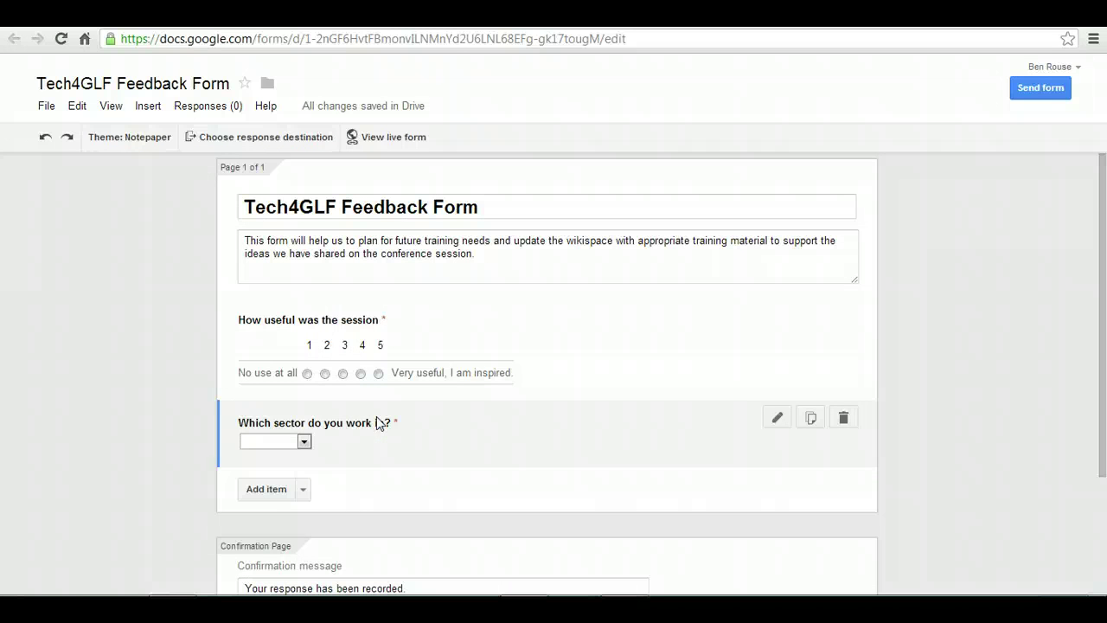
scroll(373, 435, down, 2)
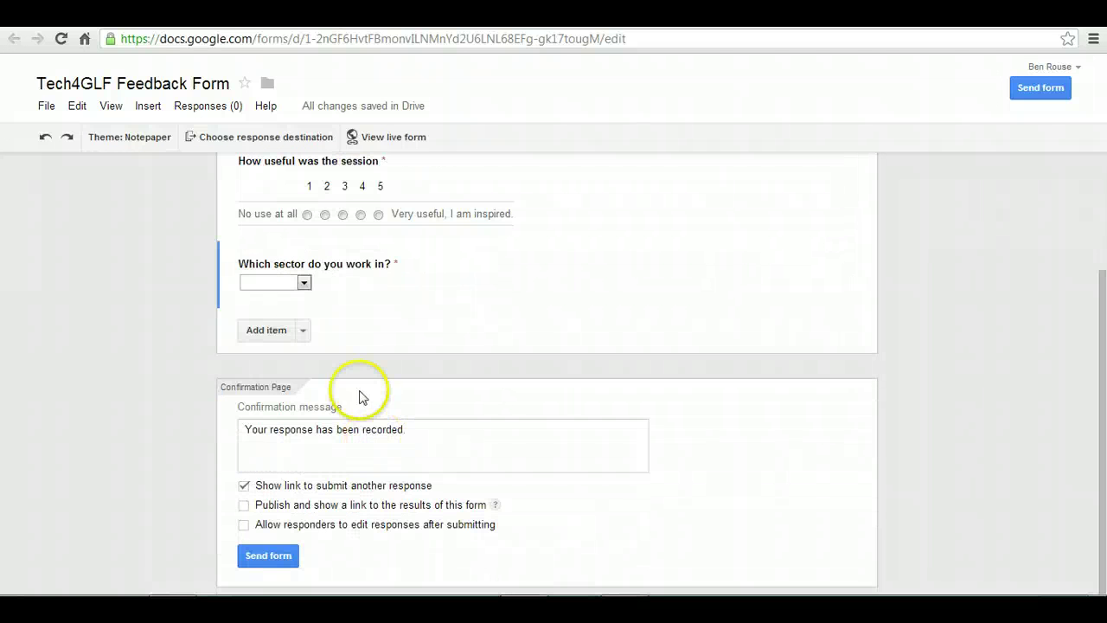
click(304, 332)
click(278, 515)
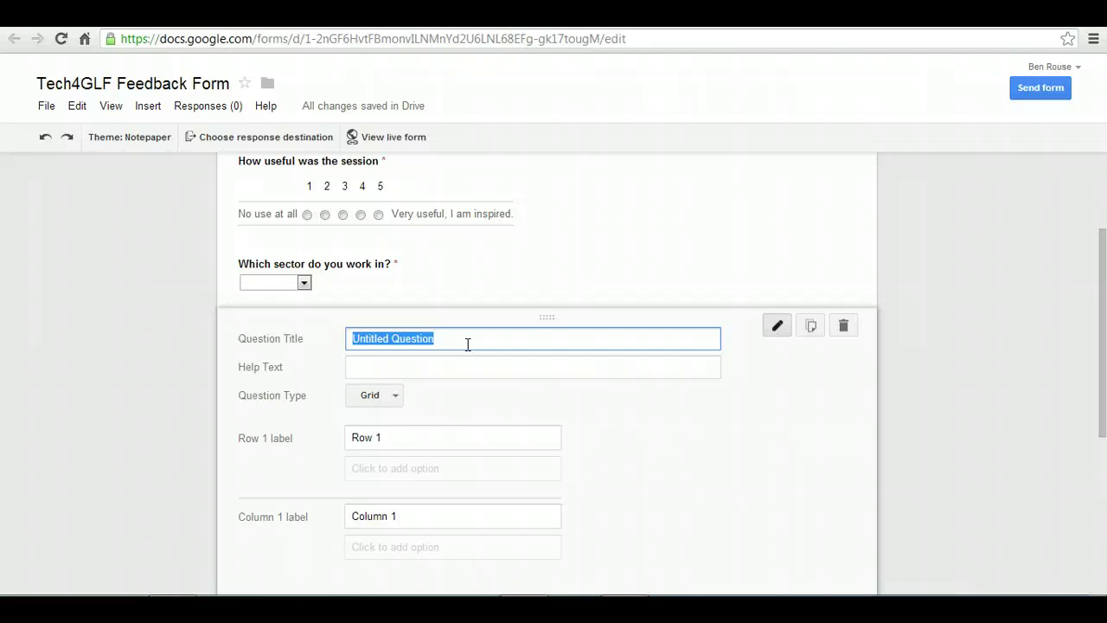
text(Which of the technologies s)
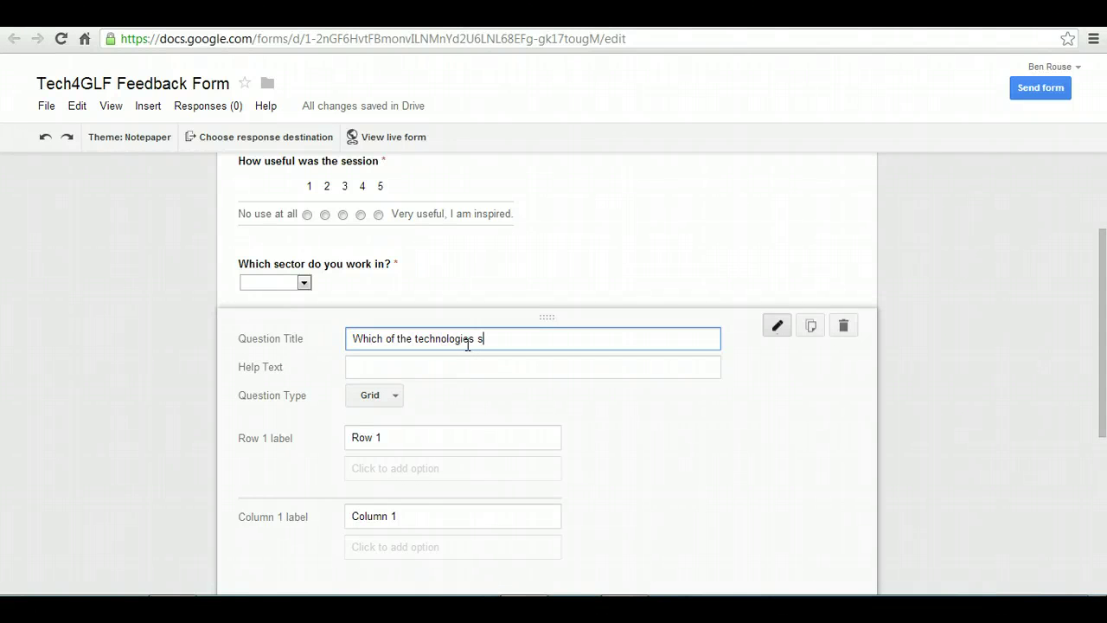
text(hared in our session or on the wikispace do you require)
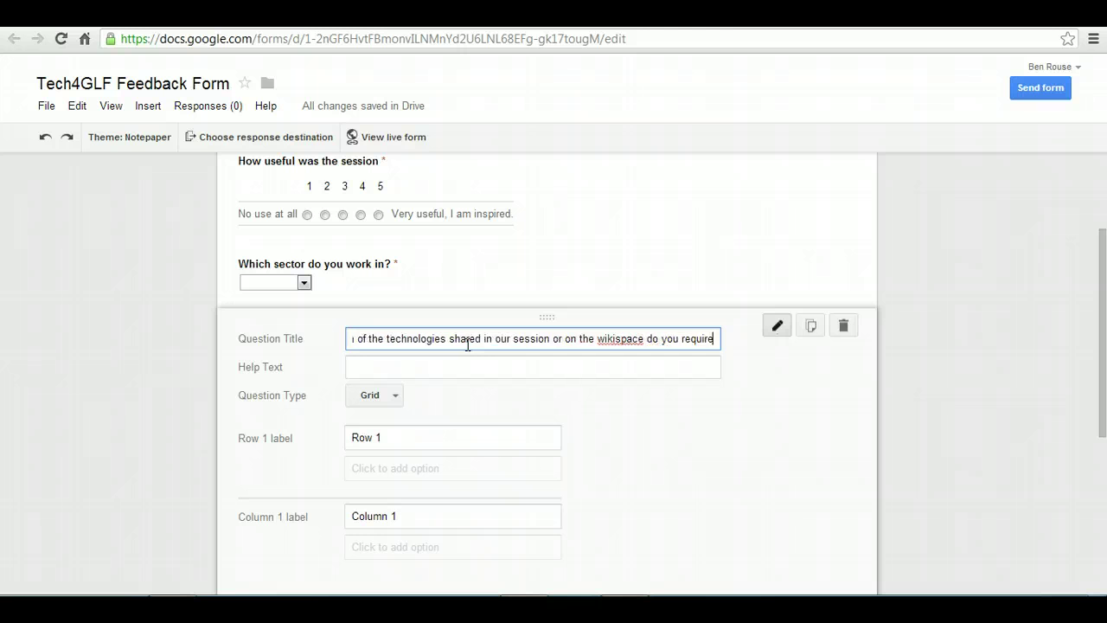
text( further training in?)
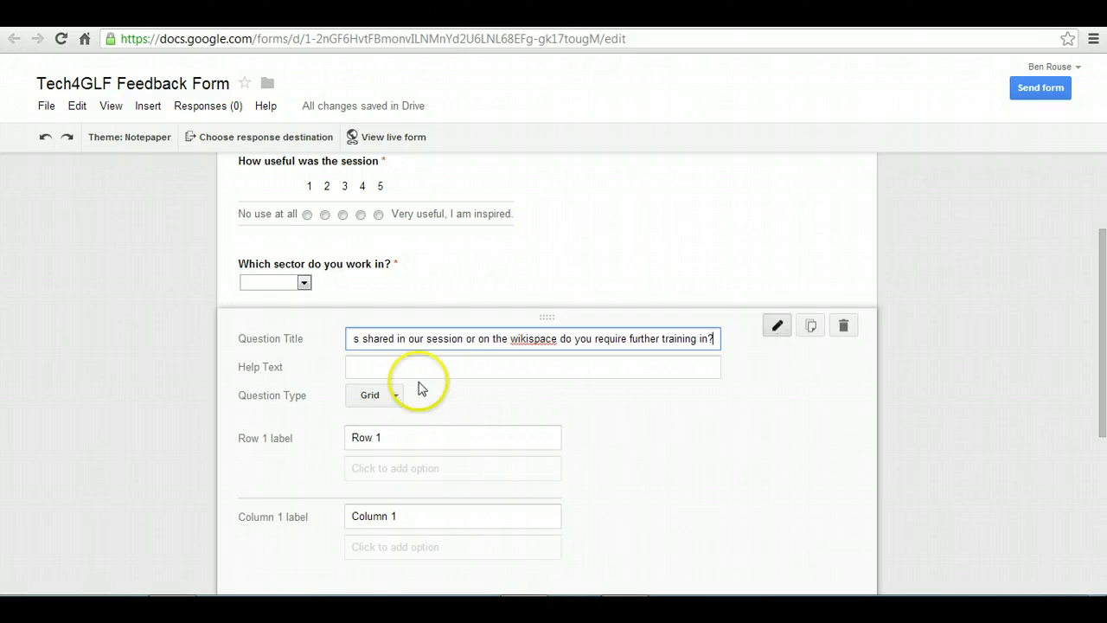
Label the three grid rows "Blogging", "Wikispaces" and "Videos"
click(400, 439)
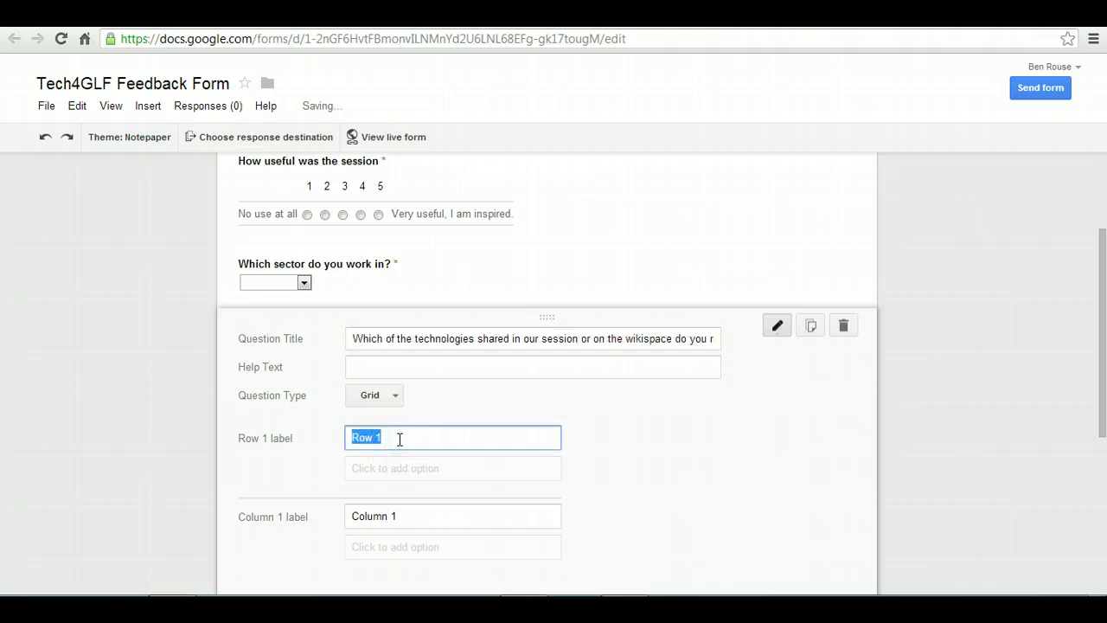
text(Blogging)
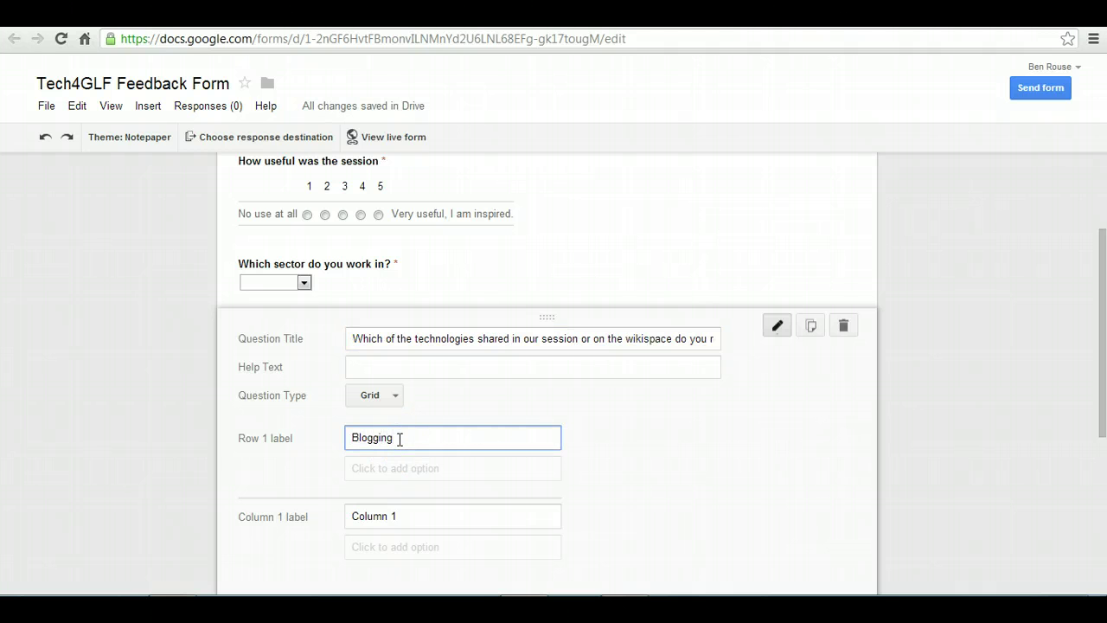
click(400, 468)
text(Wikuis)
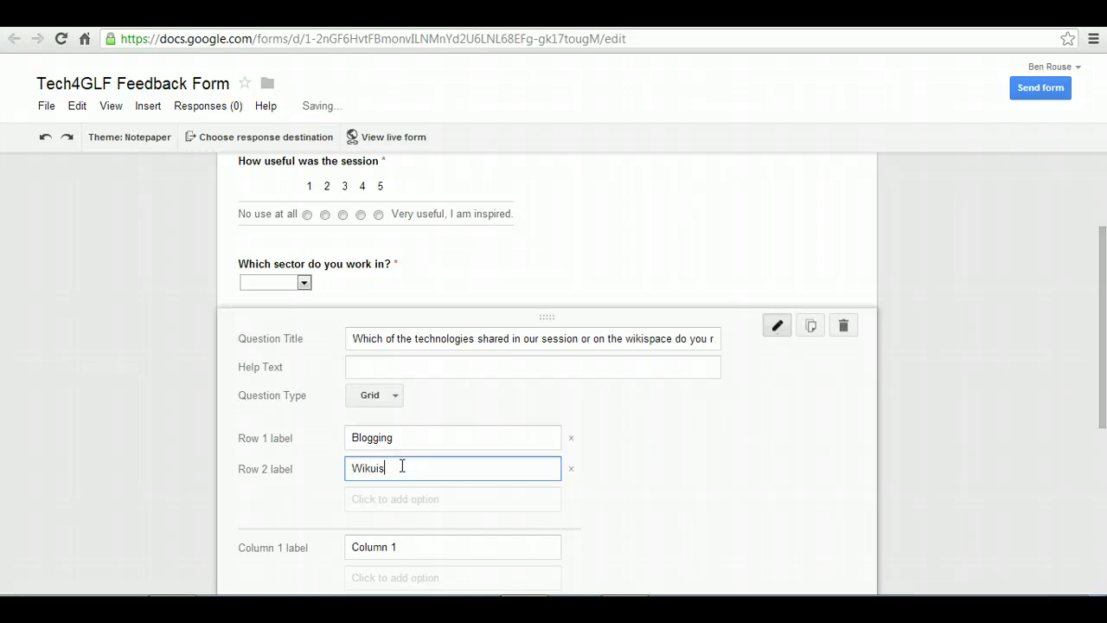
text(pa)
key(BackSpace)
key(BackSpace)
key(BackSpace)
key(BackSpace)
key(BackSpace)
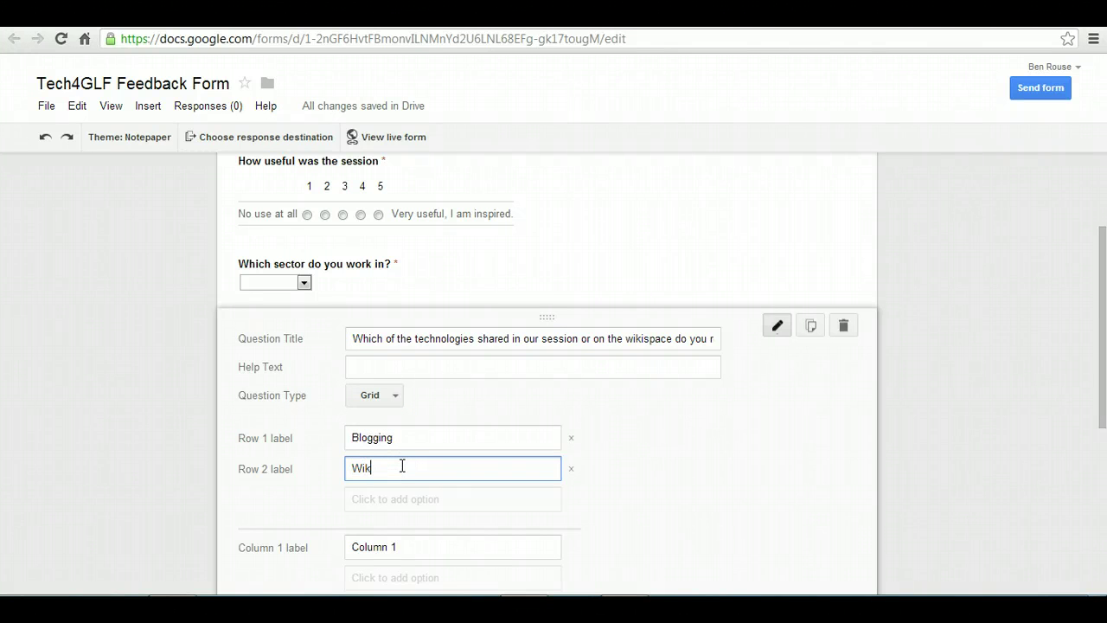
text(ispaces)
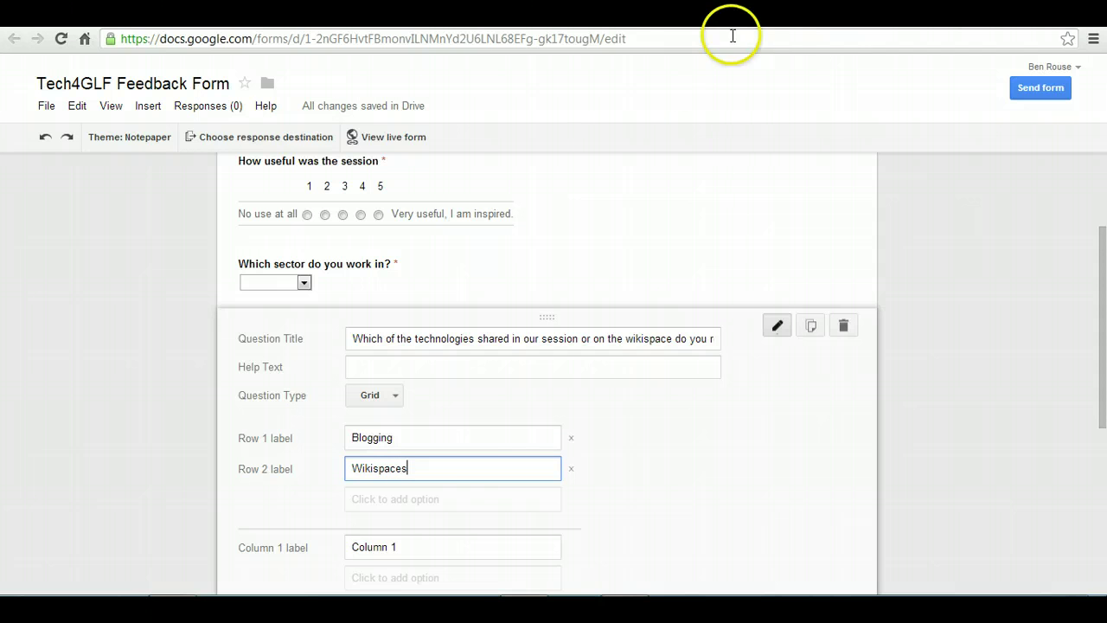
click(458, 499)
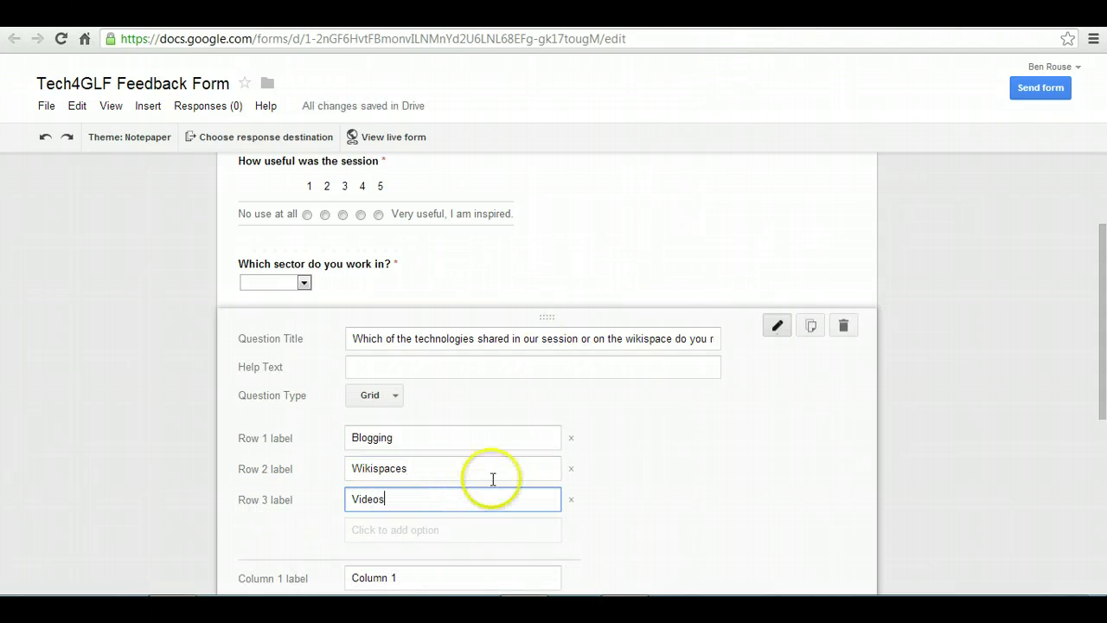
Label grid columns 1 to 3 "Do not intend to use.", "Further clarification needed on what they are" and "How could they be used"
scroll(482, 472, down, 3)
click(410, 337)
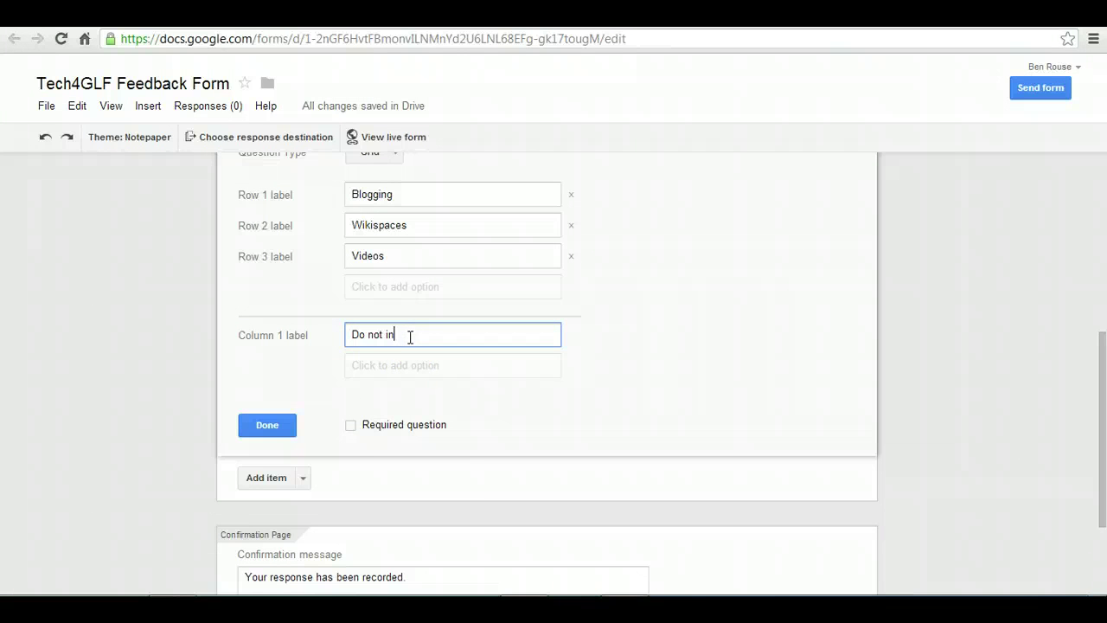
text(.)
click(401, 367)
text(Further cl)
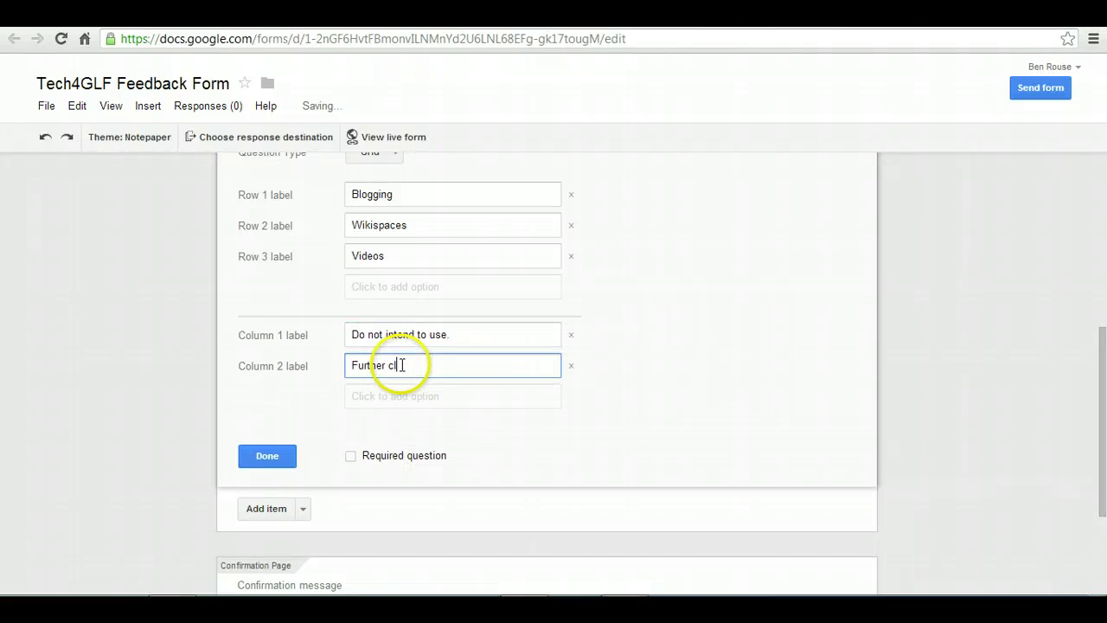
text(arification needed on what they are)
click(400, 396)
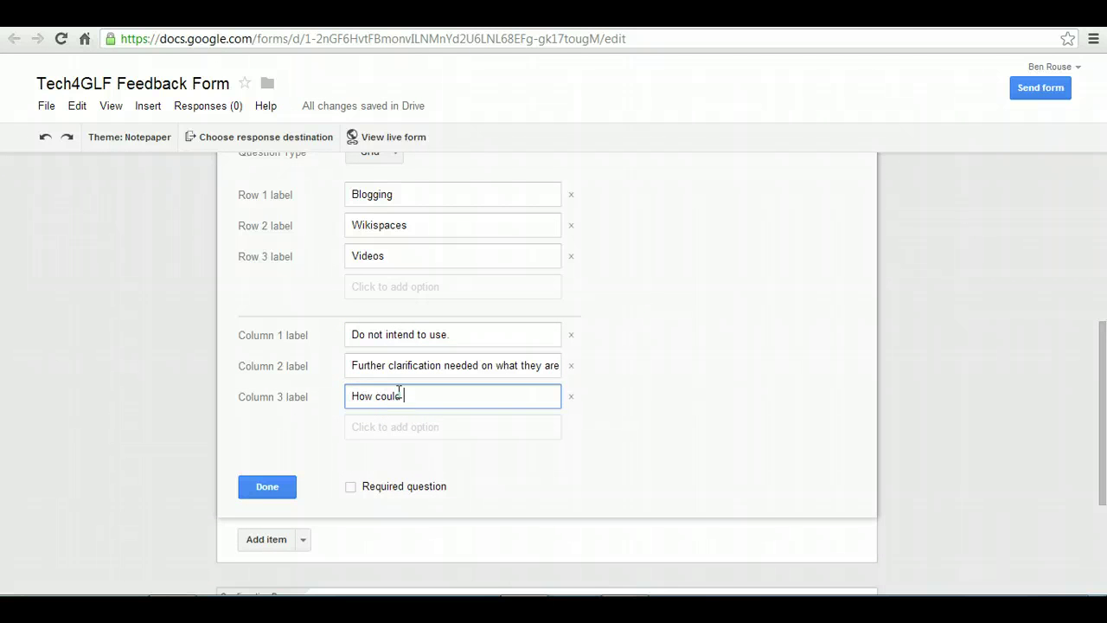
Label grid columns 4 to 6 "Creating", "Planning or setting up with a class" and "No further training required"
click(395, 426)
text(Creating)
click(384, 458)
text(Pla)
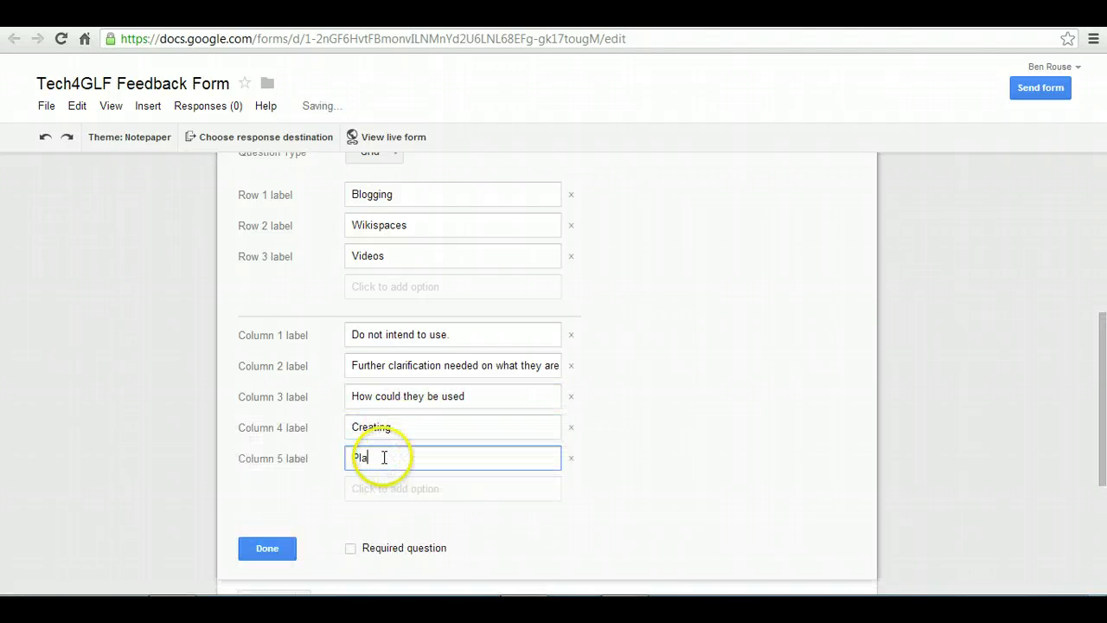
text(nning or)
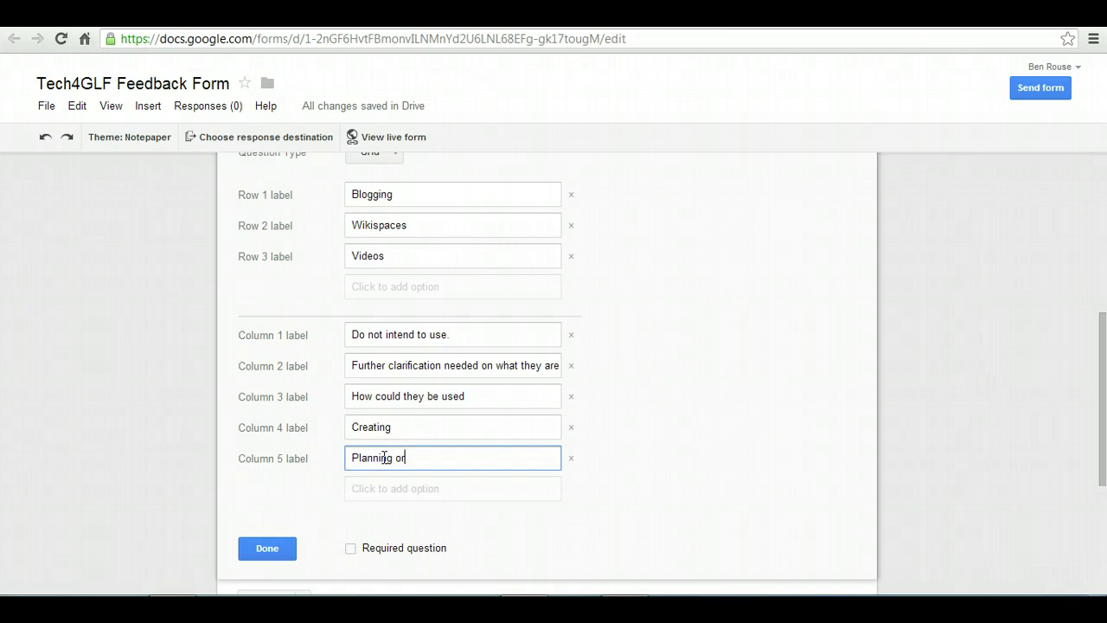
text( setting up with a class)
click(378, 488)
text(No further training required)
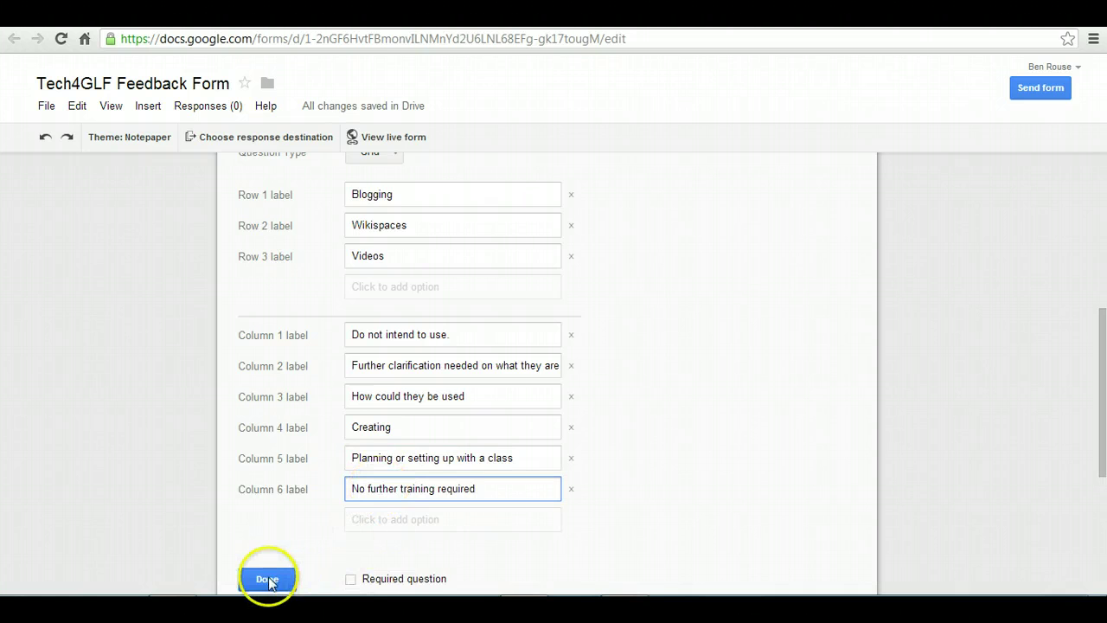
Remove the full stop from the column 1 label so it reads "Do not intend to use"
scroll(618, 453, up, 1)
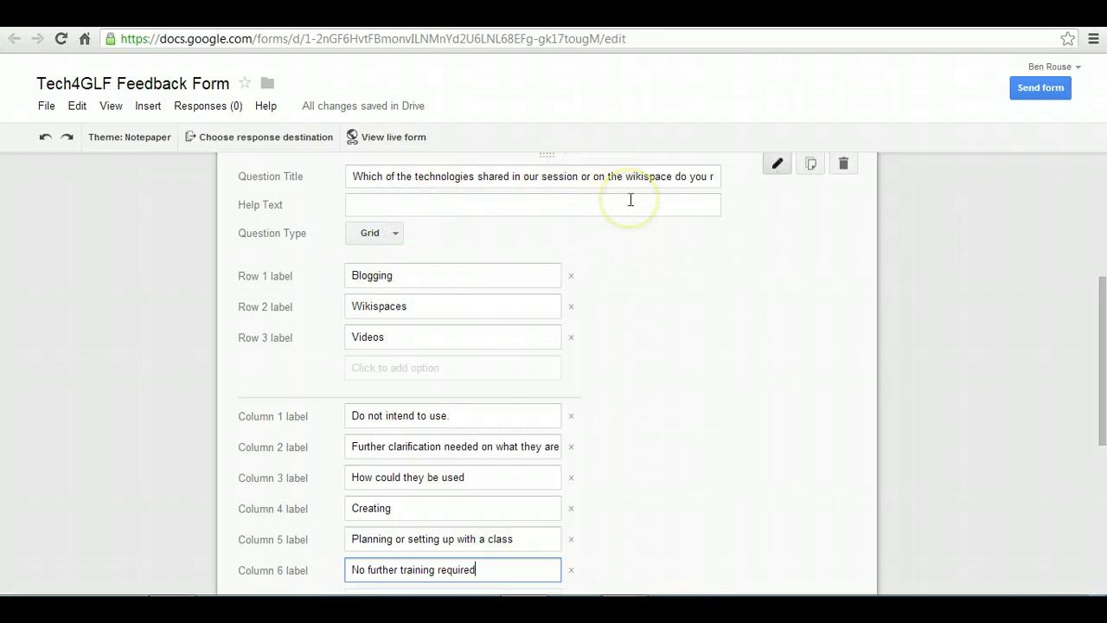
triple_click(472, 417)
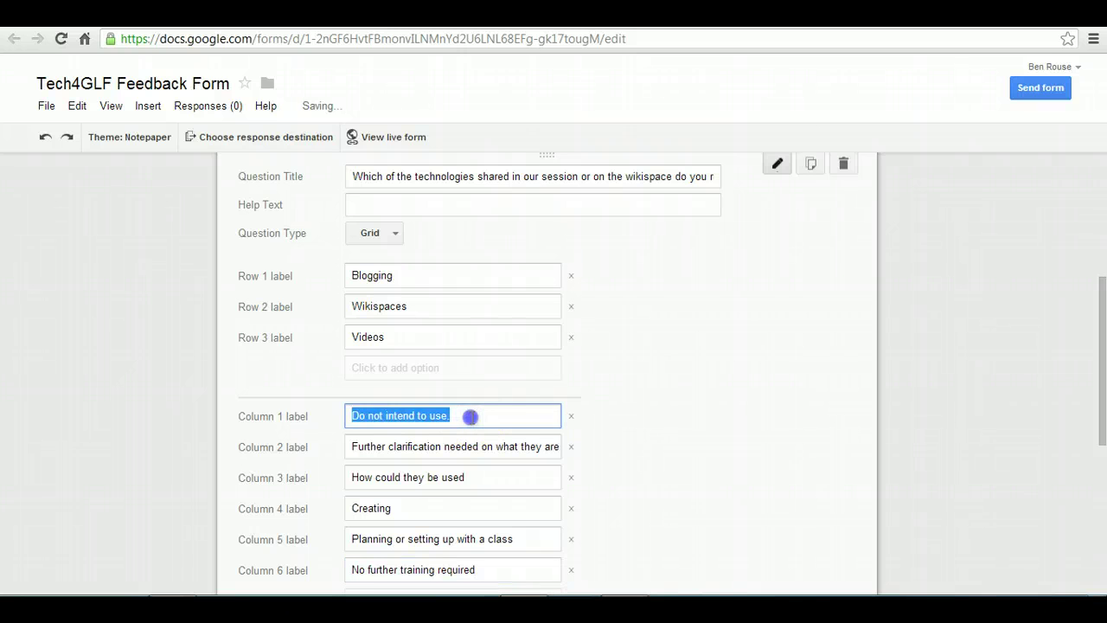
click(471, 417)
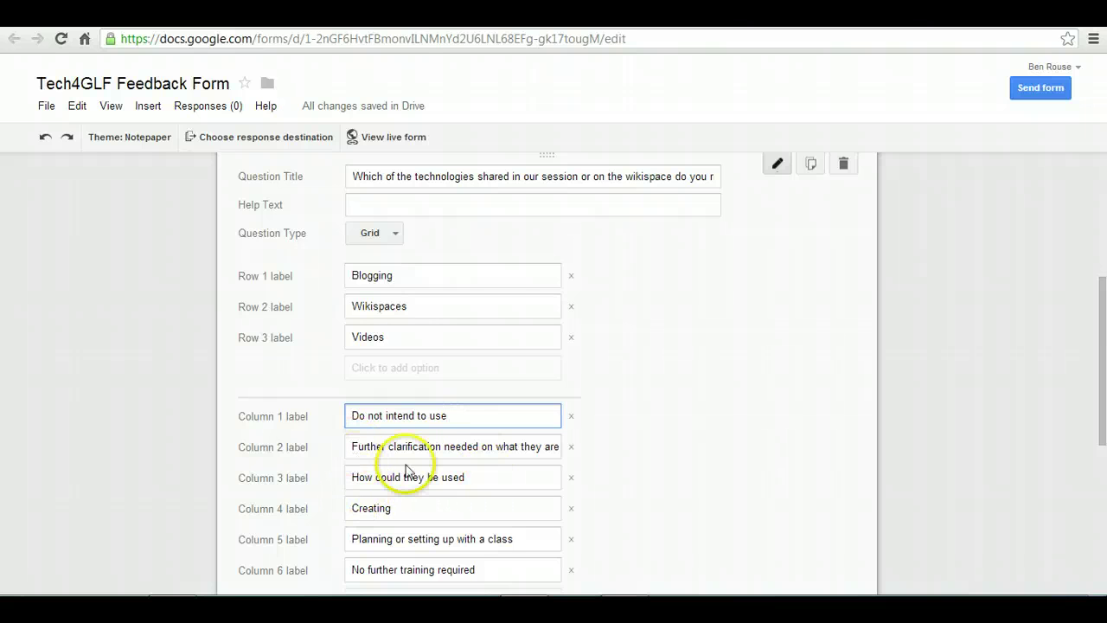
Finish editing the grid question on further training, leaving it optional
scroll(443, 453, down, 2)
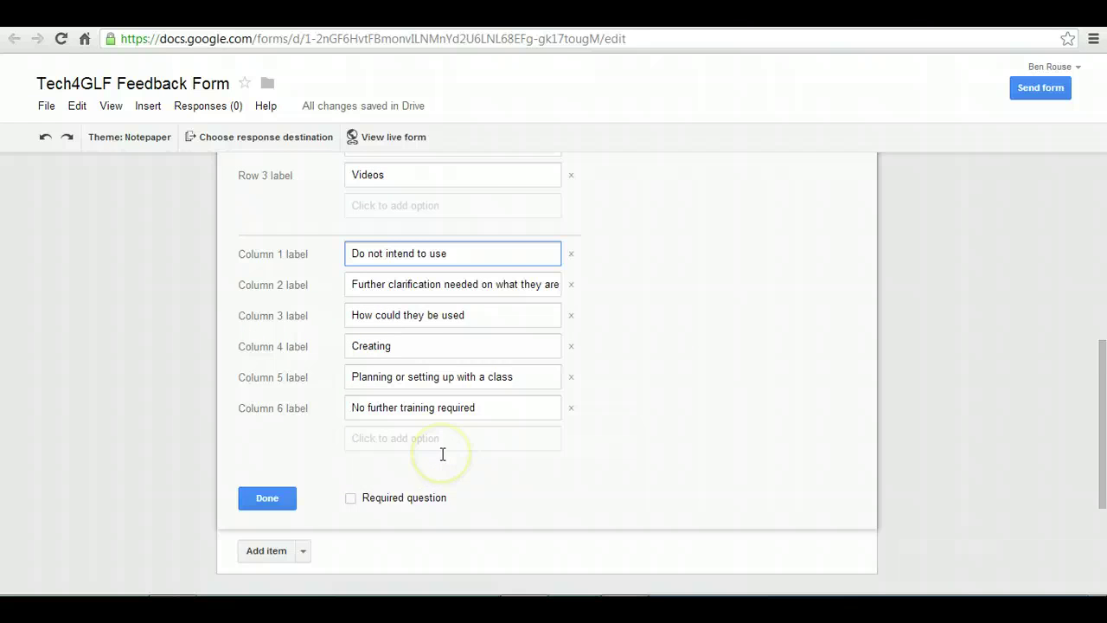
scroll(442, 454, down, 1)
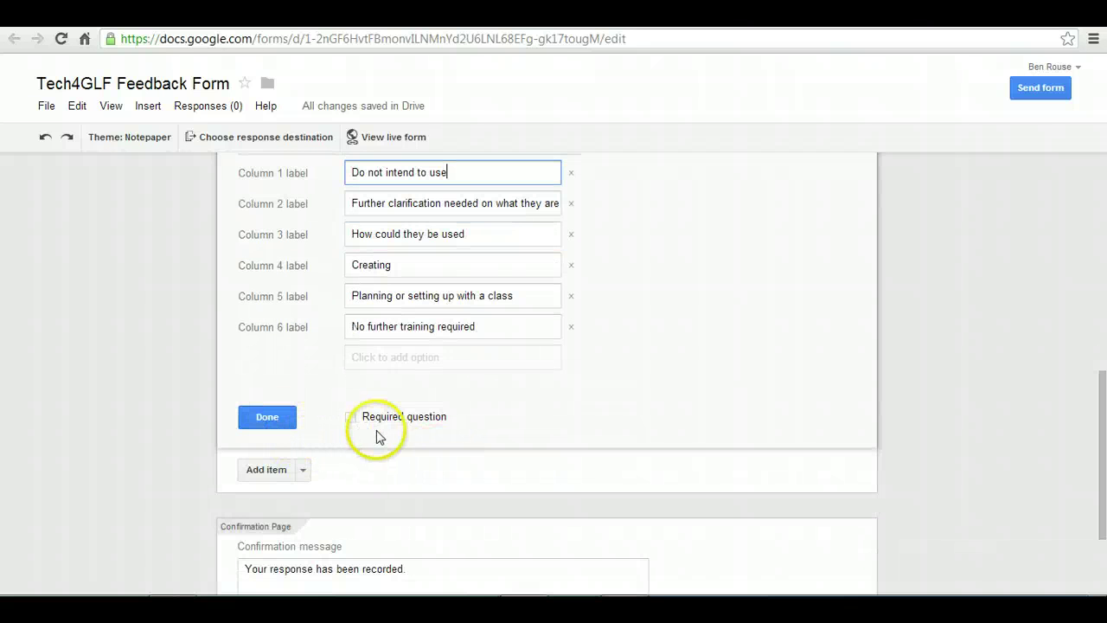
click(278, 428)
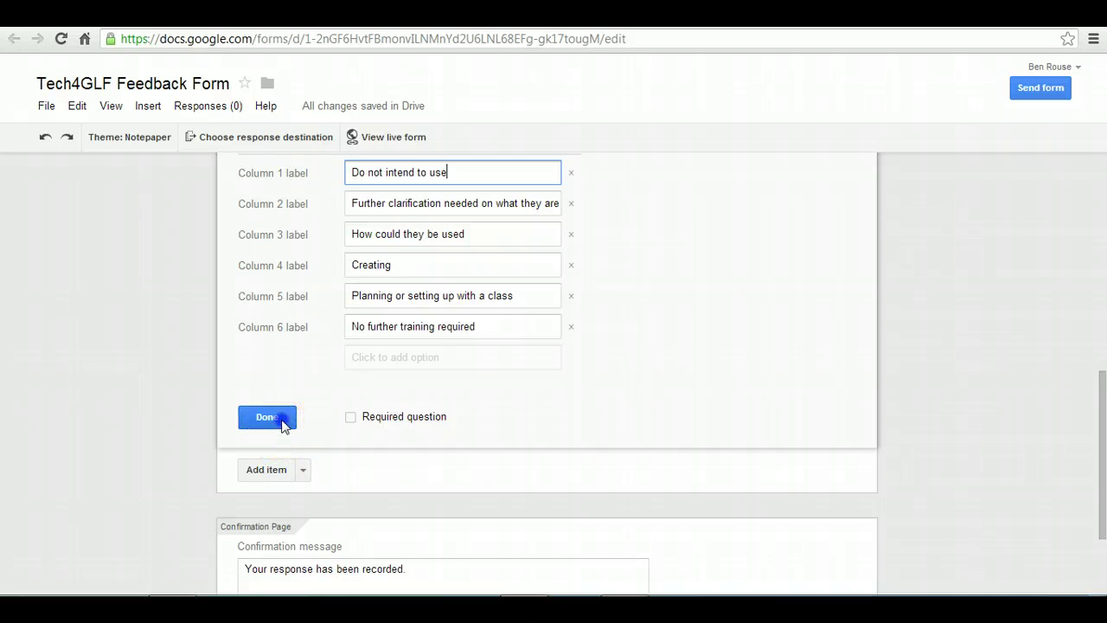
click(363, 408)
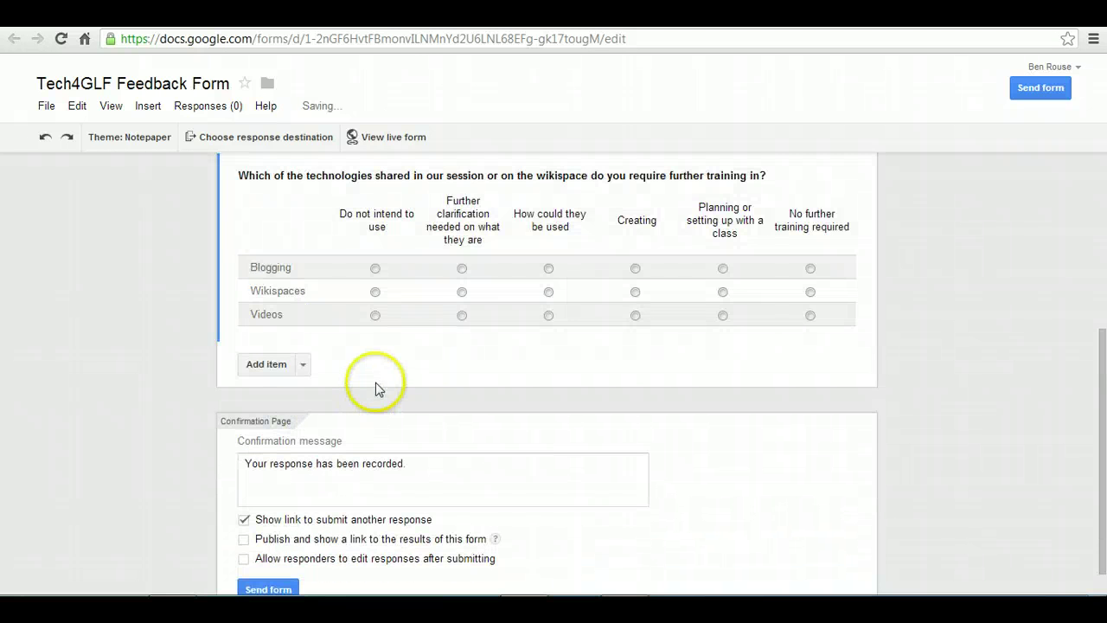
scroll(411, 400, up, 1)
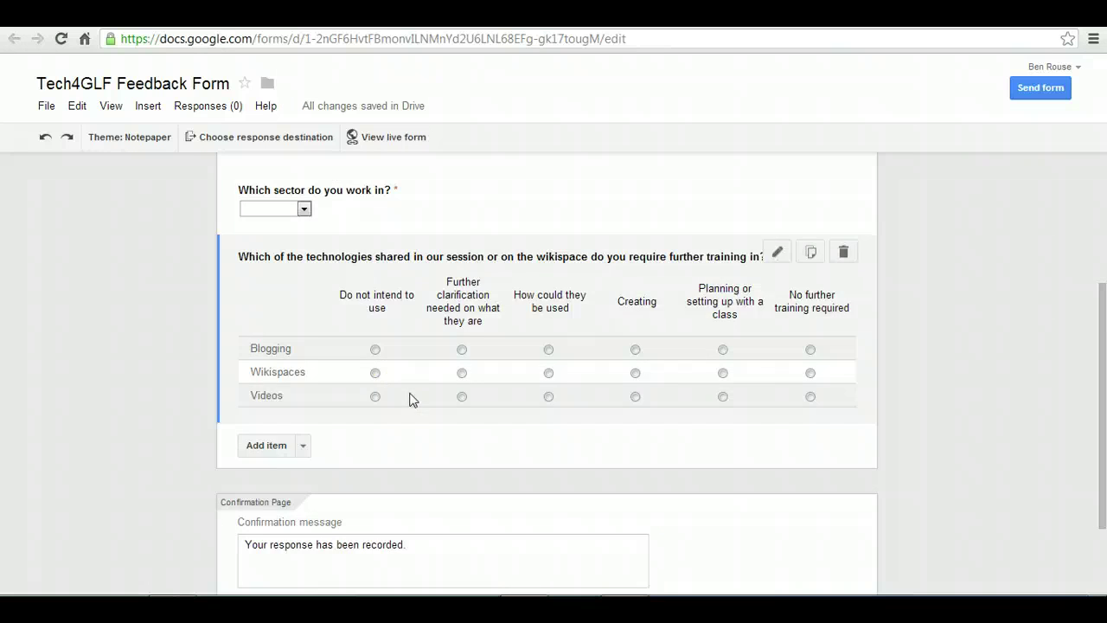
Add an optional paragraph text question titled "Any further feedback/comments" below the training needs grid
scroll(410, 405, down, 1)
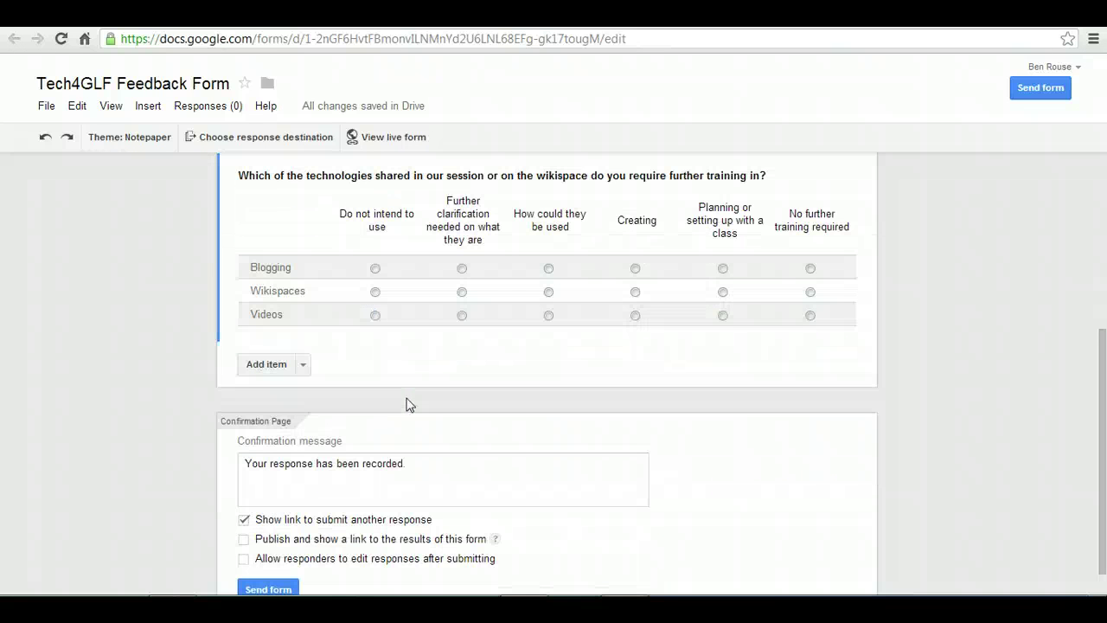
click(303, 364)
click(308, 167)
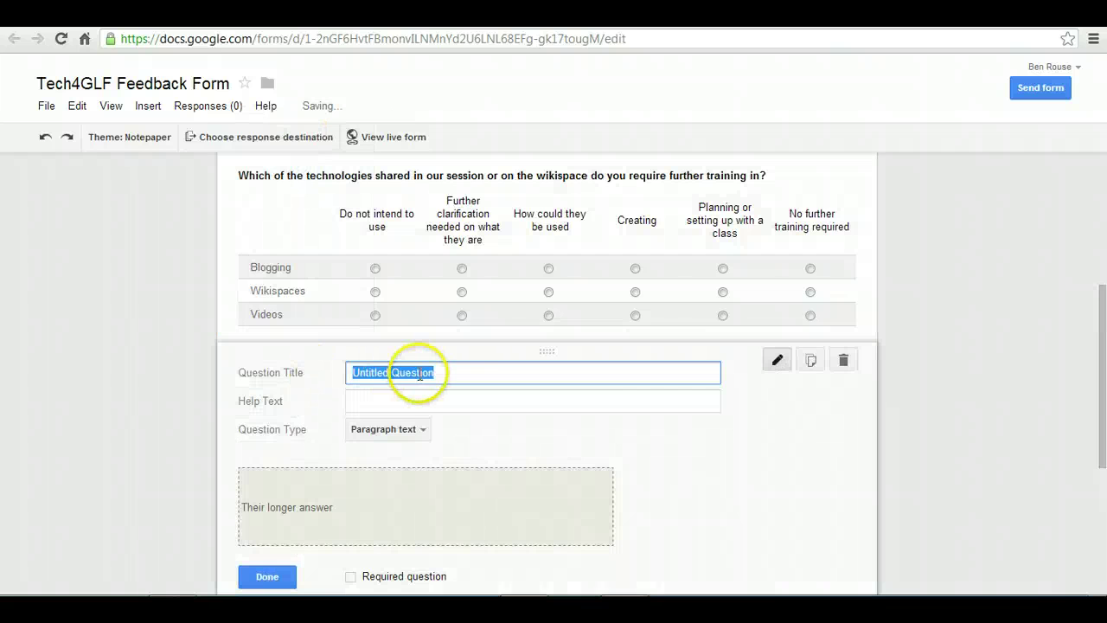
text(Any further feedback/comments)
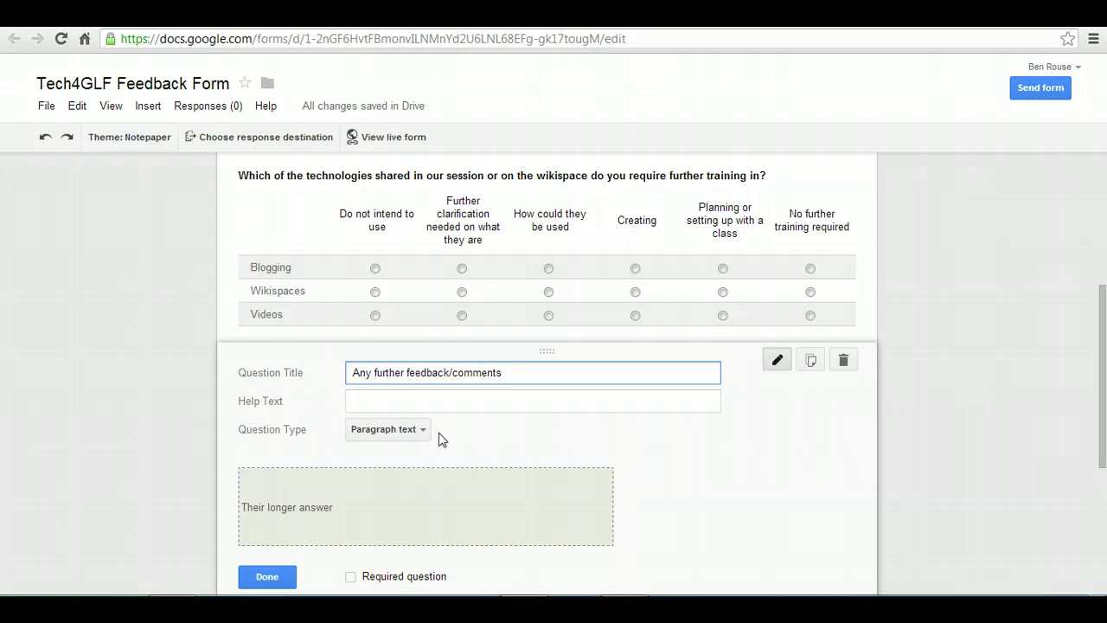
click(277, 585)
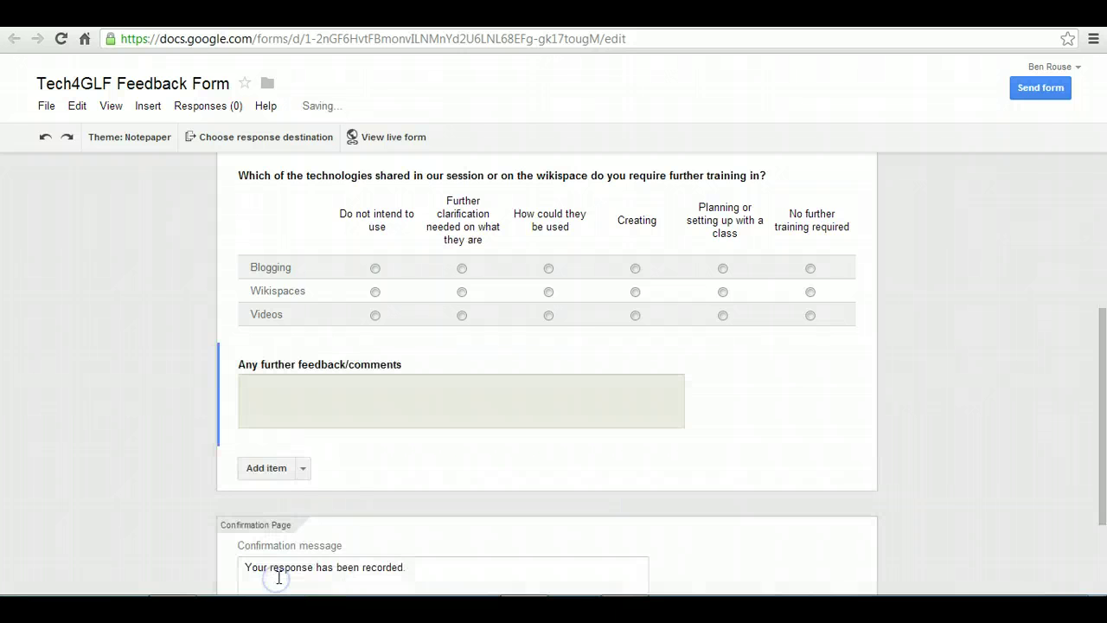
Open the form's sending options and copy the HTML code for embedding it in a website
scroll(337, 506, down, 3)
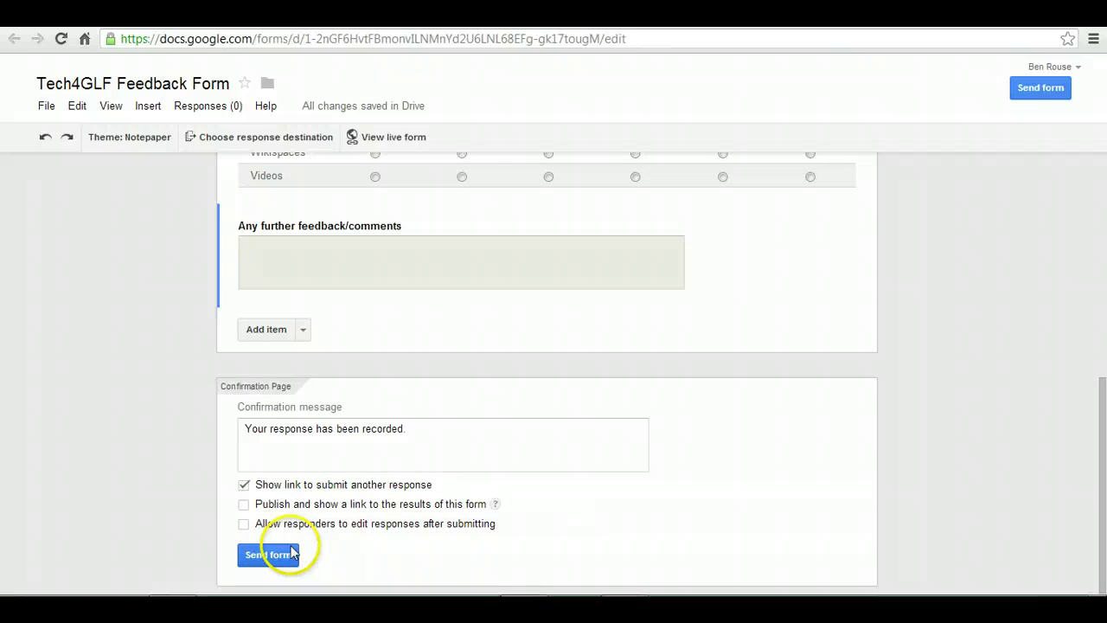
scroll(372, 464, up, 15)
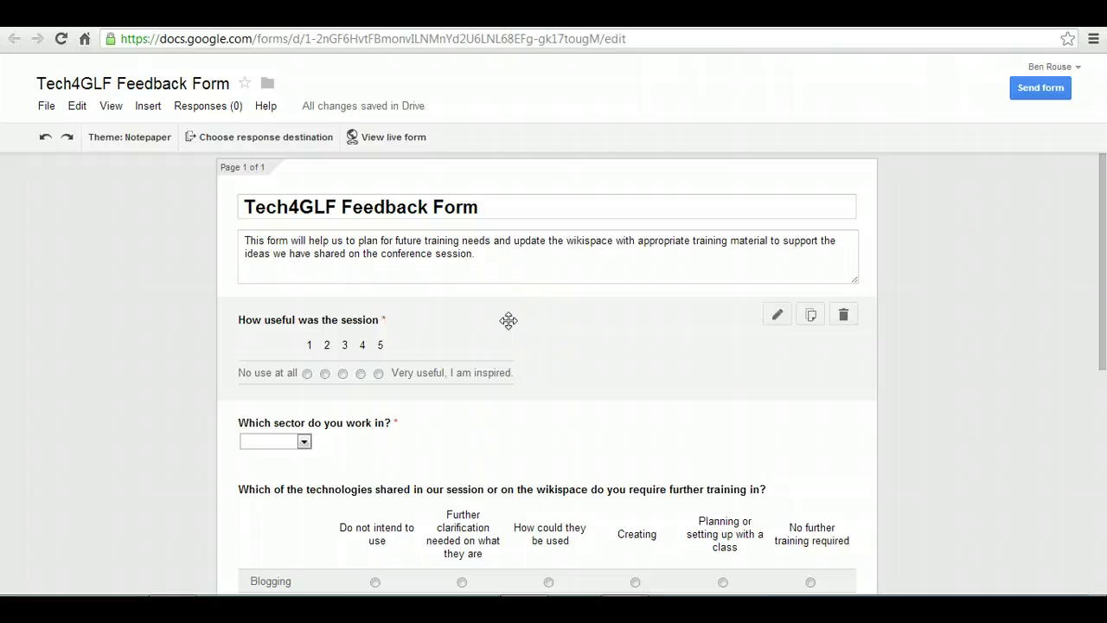
click(376, 374)
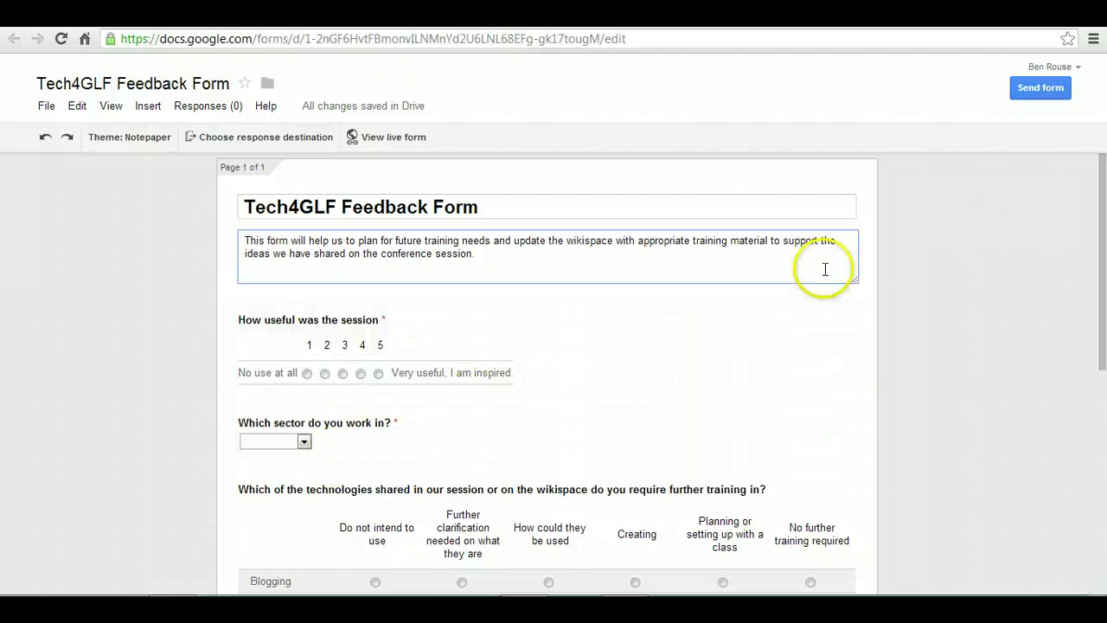
click(1029, 92)
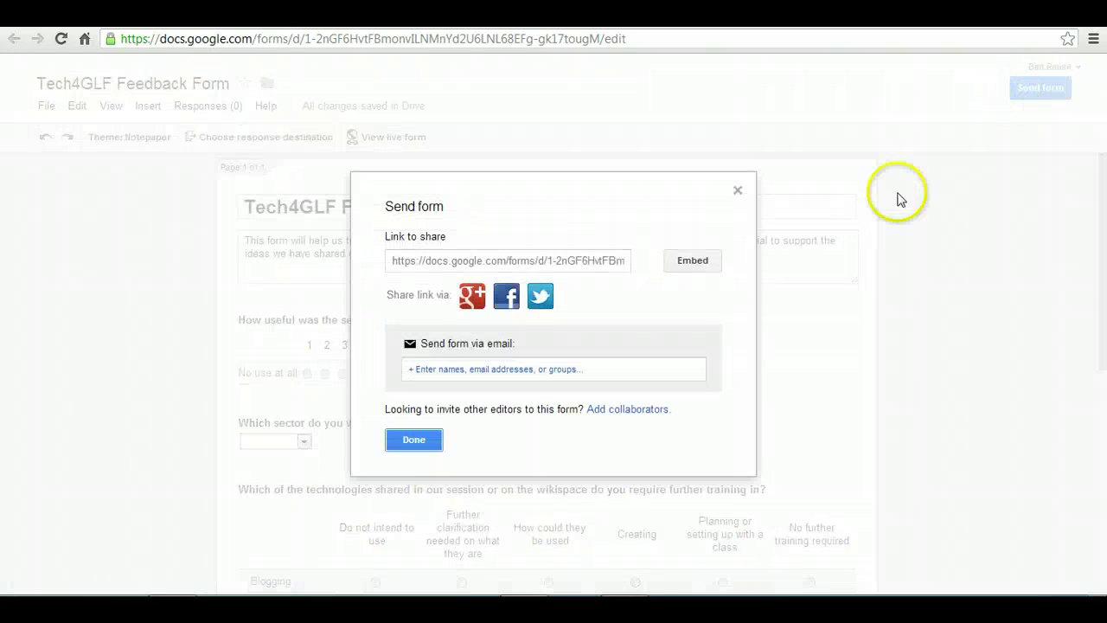
click(688, 261)
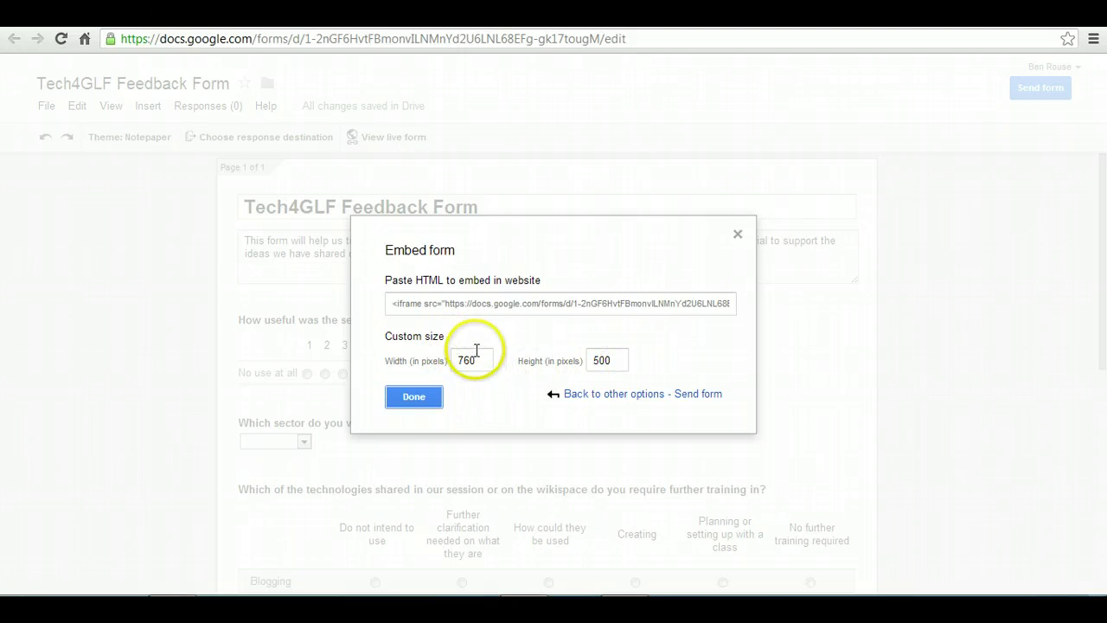
click(465, 304)
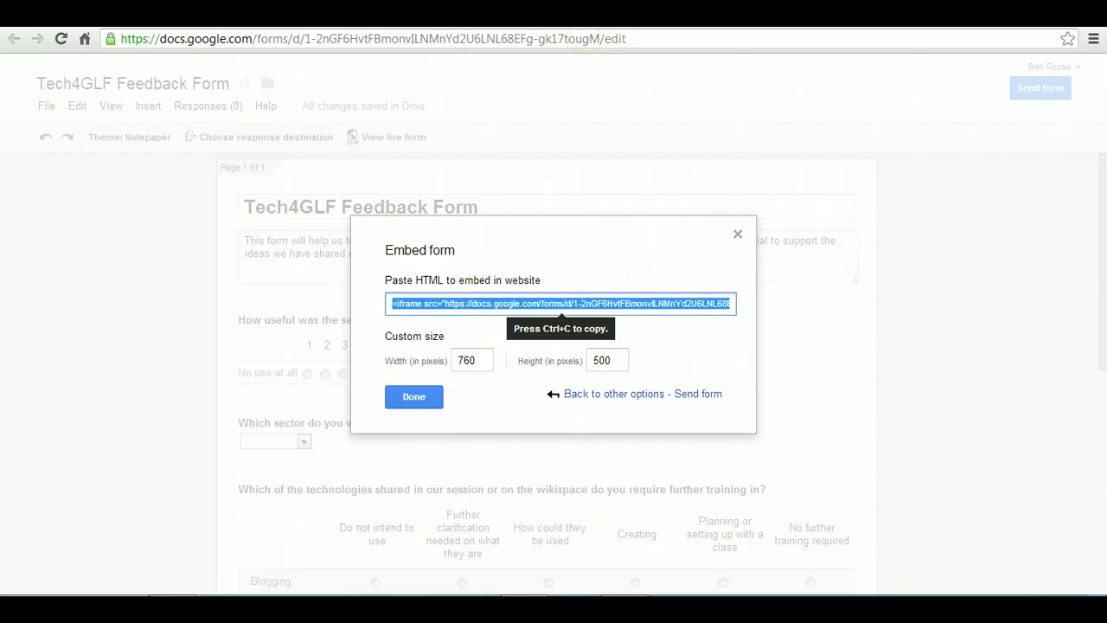
Switch to the Tech4GLF Wikispaces home page and add the line "Feedback" below the Editing a wikispace video
key(ctrl+Tab)
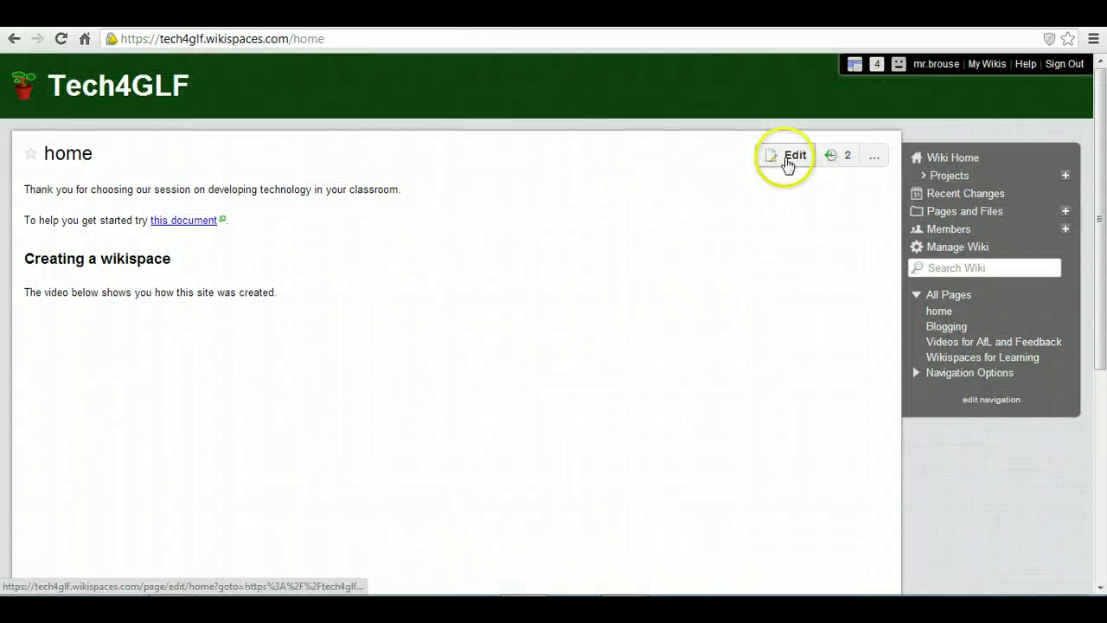
click(786, 156)
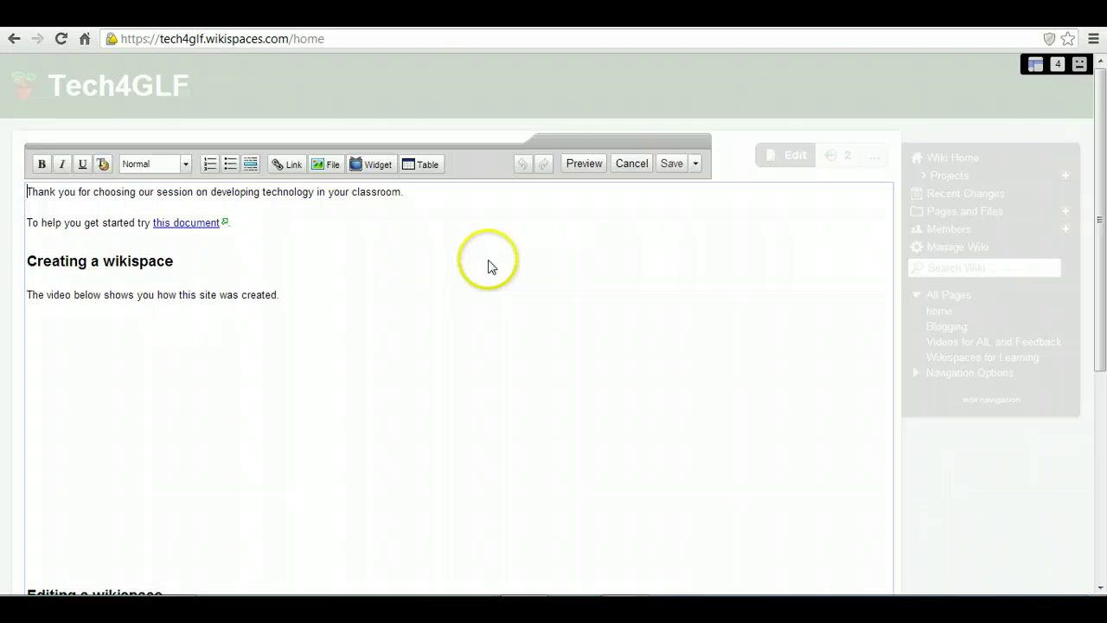
scroll(385, 314, down, 5)
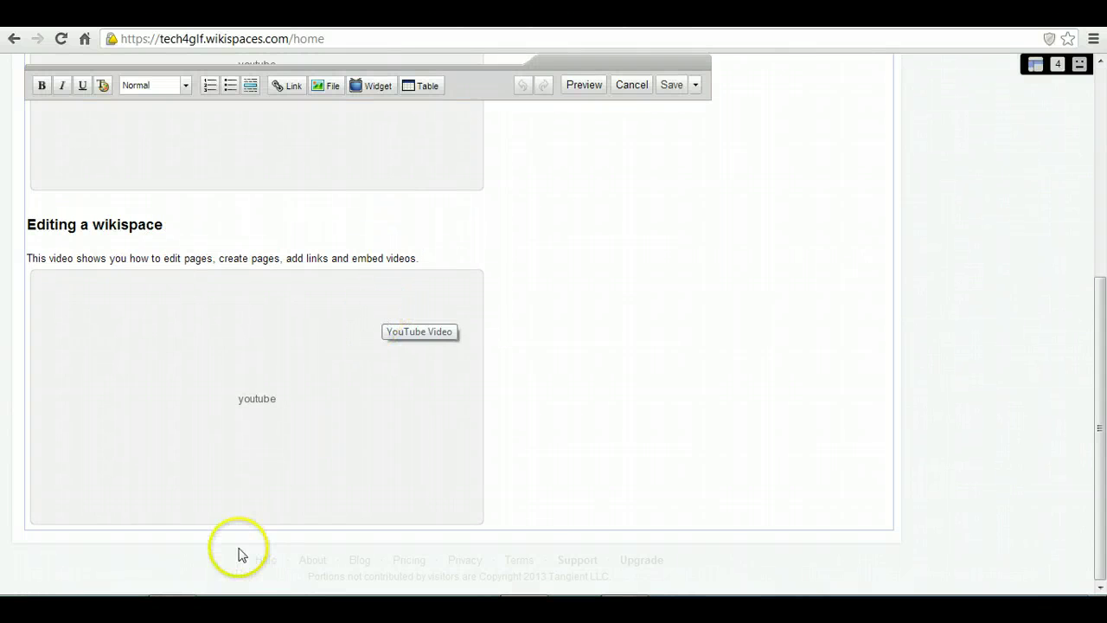
click(519, 444)
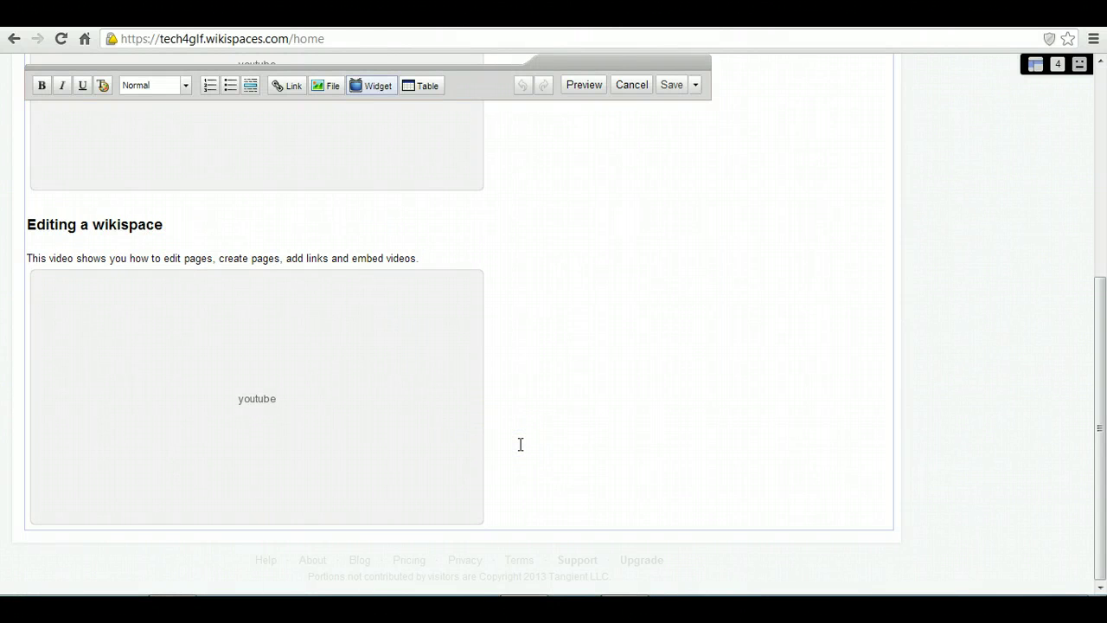
key(Return)
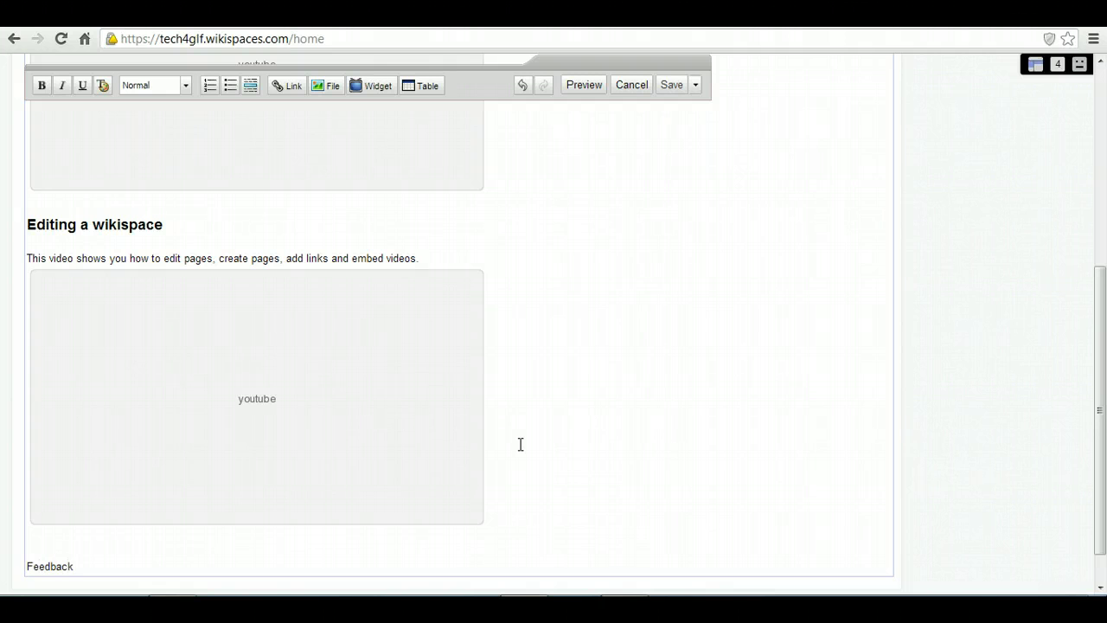
key(Return)
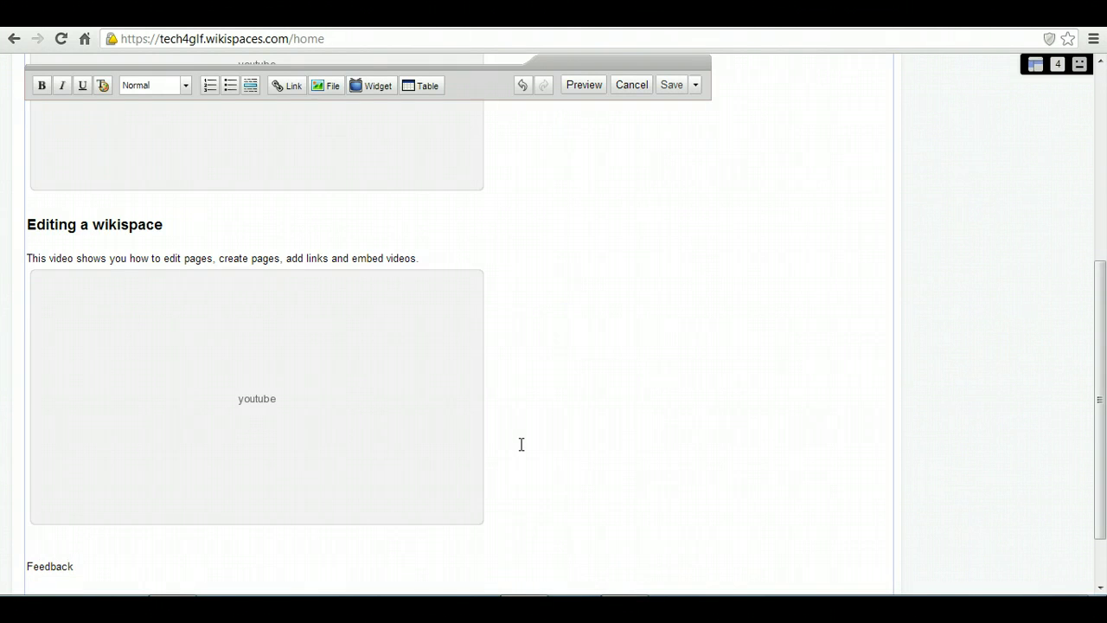
Start an Other HTML widget below the "Feedback" line and paste in the form's embed code
click(372, 90)
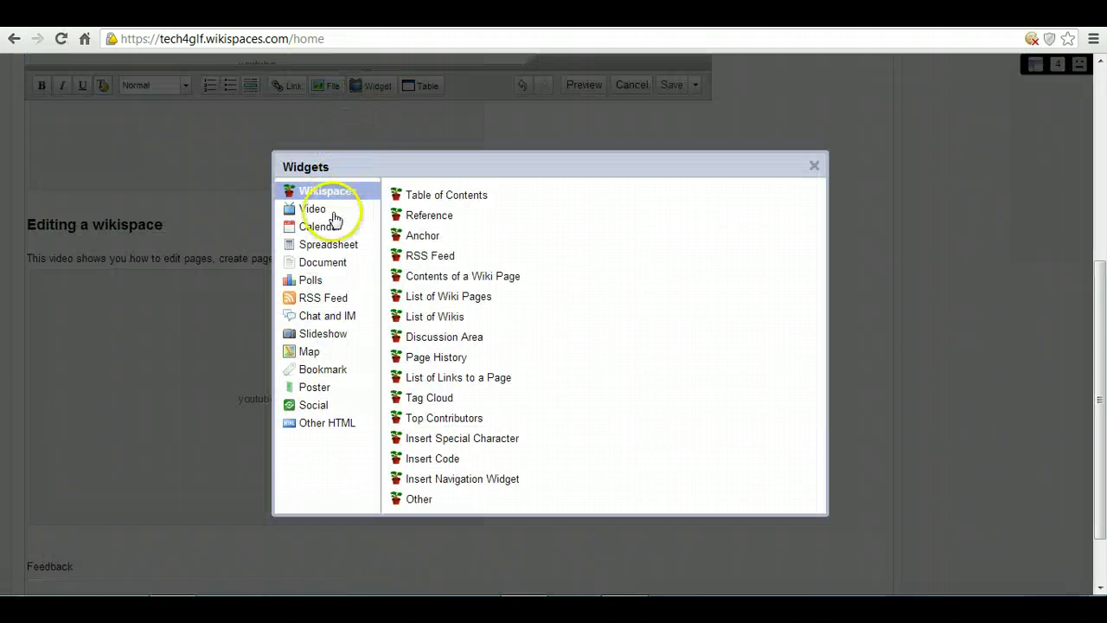
click(309, 283)
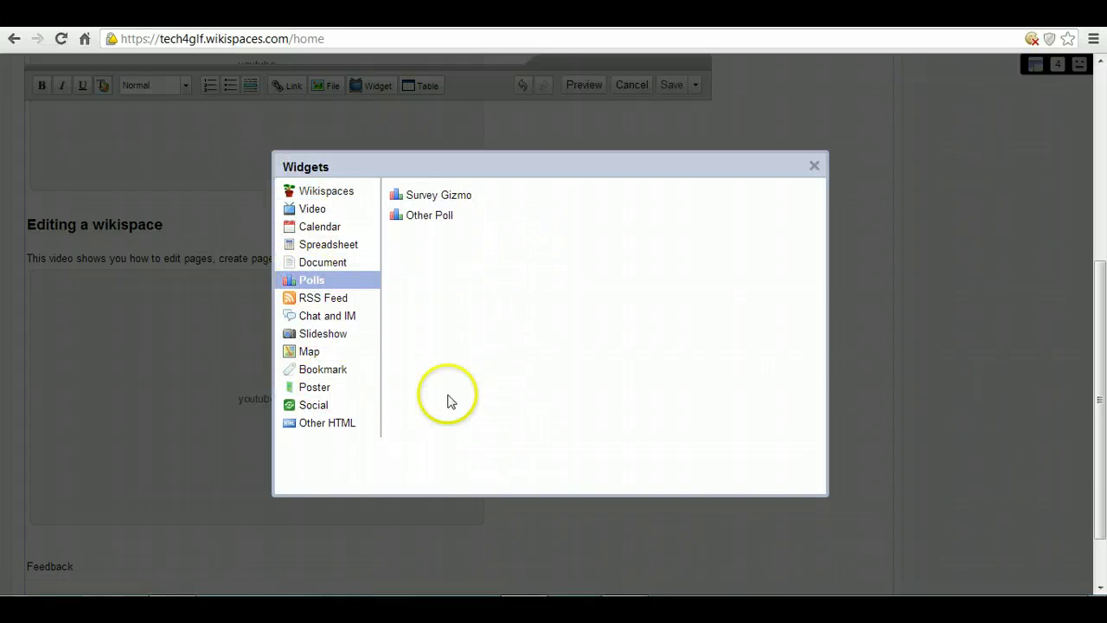
click(321, 427)
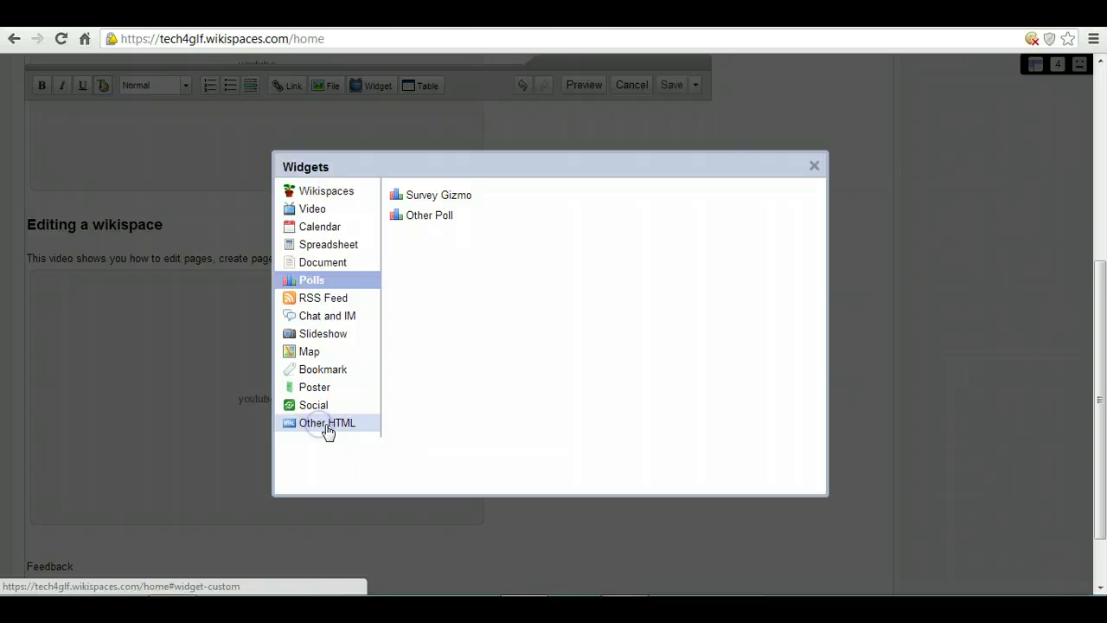
click(440, 454)
text(<iframe src="https://docs.google.com/forms/d/1-2nGF6HvtFBmonvILNMnYd2U6LNL68FFg-gk17tougM/viewform?embedded=true" width="760" height="500" frameborder="0" marginheight="0" marginwidth="0">Loading...</iframe>)
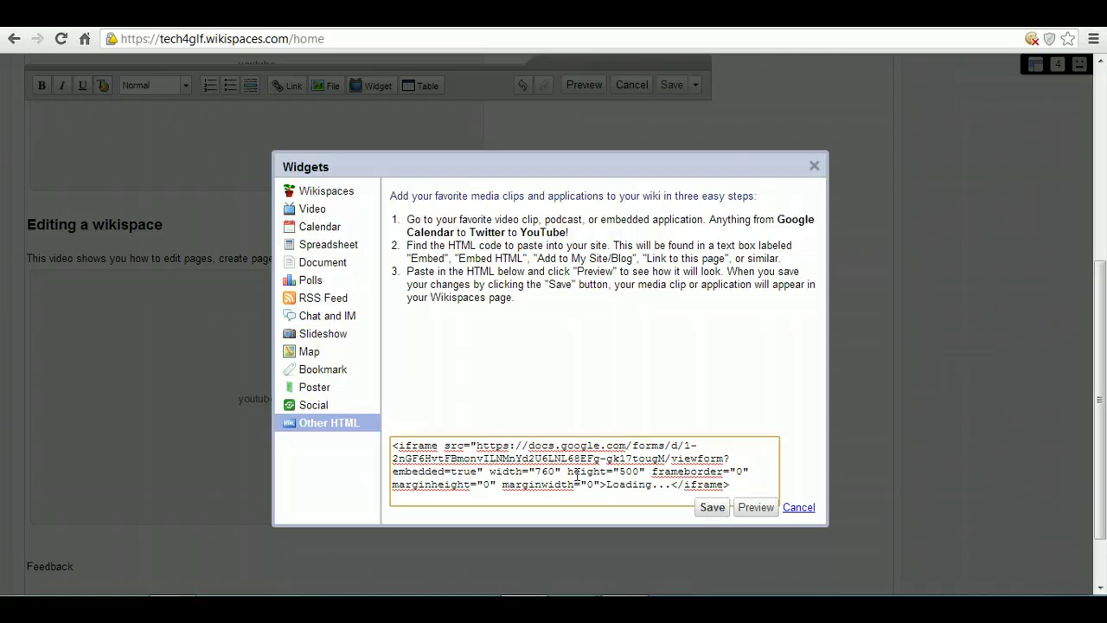
Set the iframe width in the embed code to 100% and save the widget
double_click(547, 471)
text(100%)
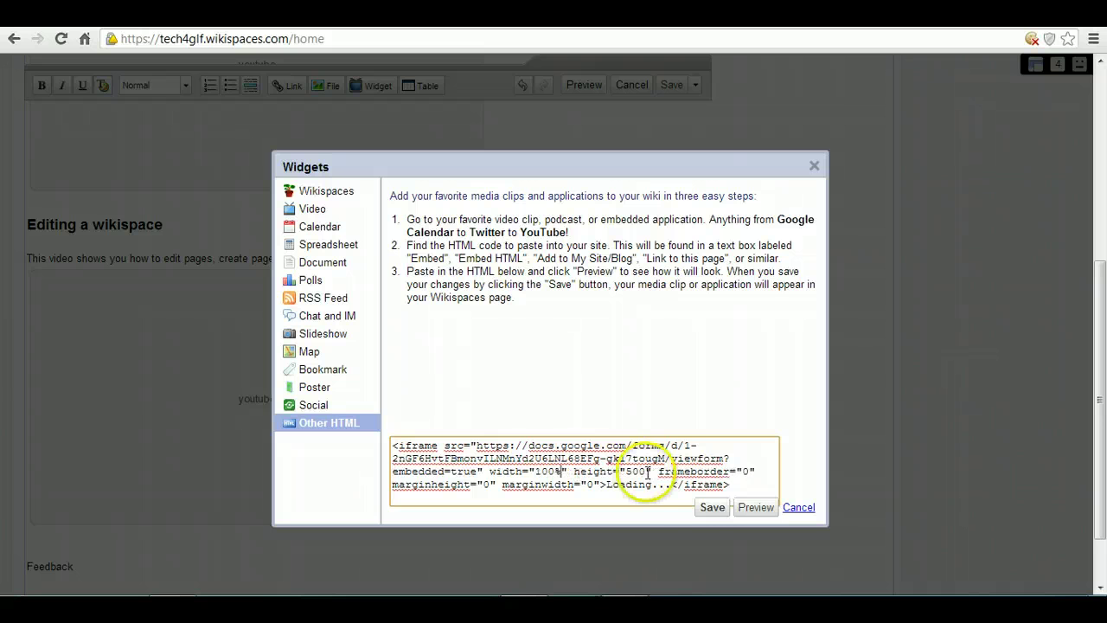
click(711, 508)
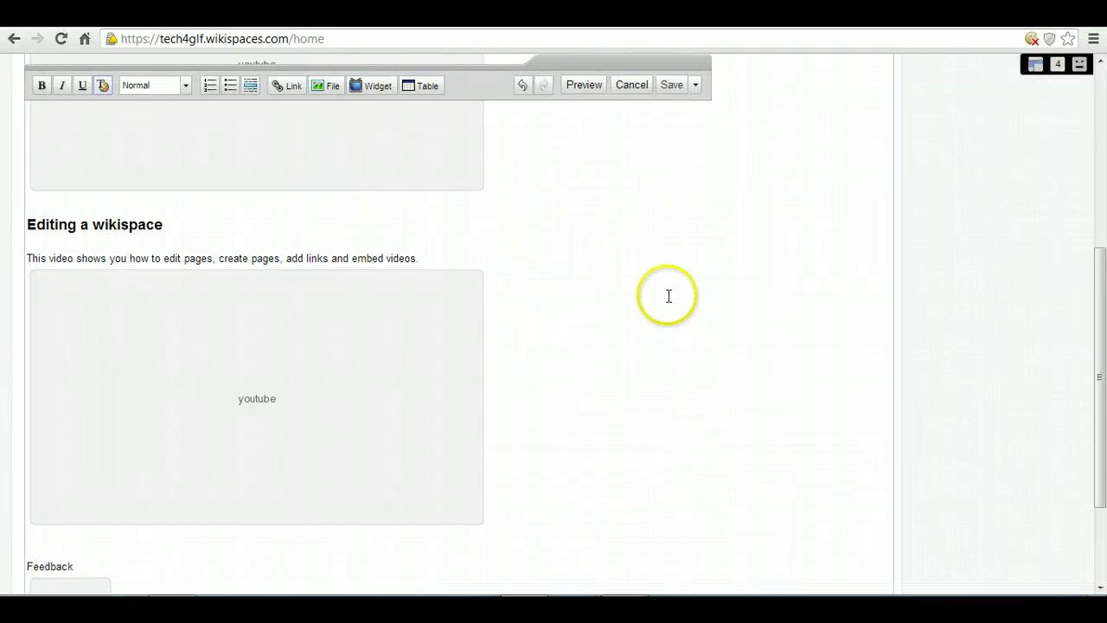
Format the "Feedback" line above the new widget as Heading 1
scroll(669, 296, down, 3)
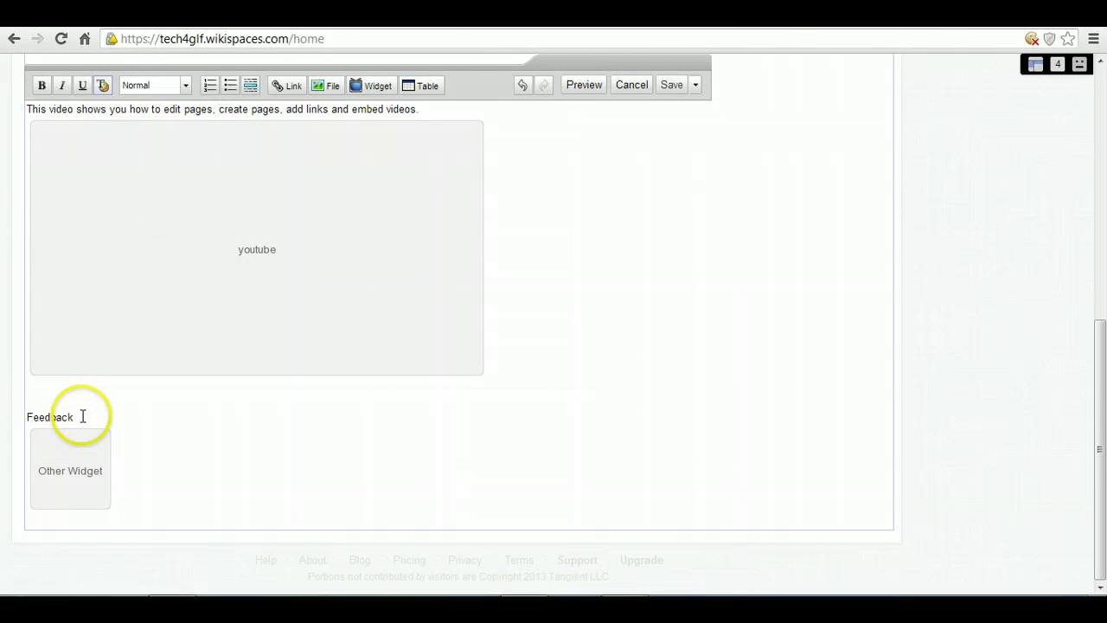
click(78, 417)
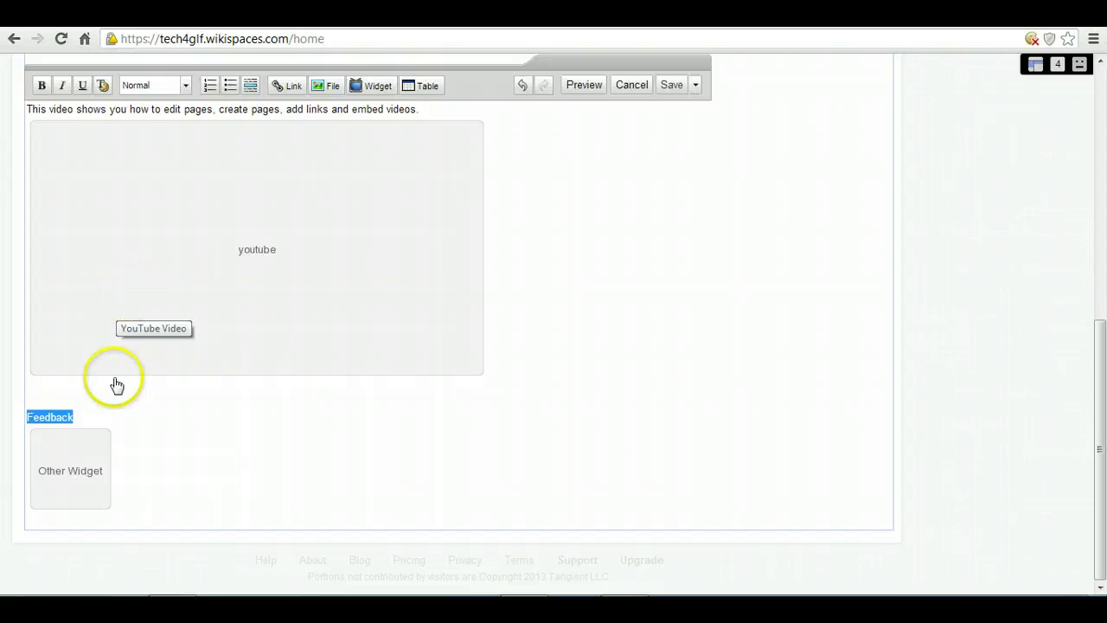
click(185, 90)
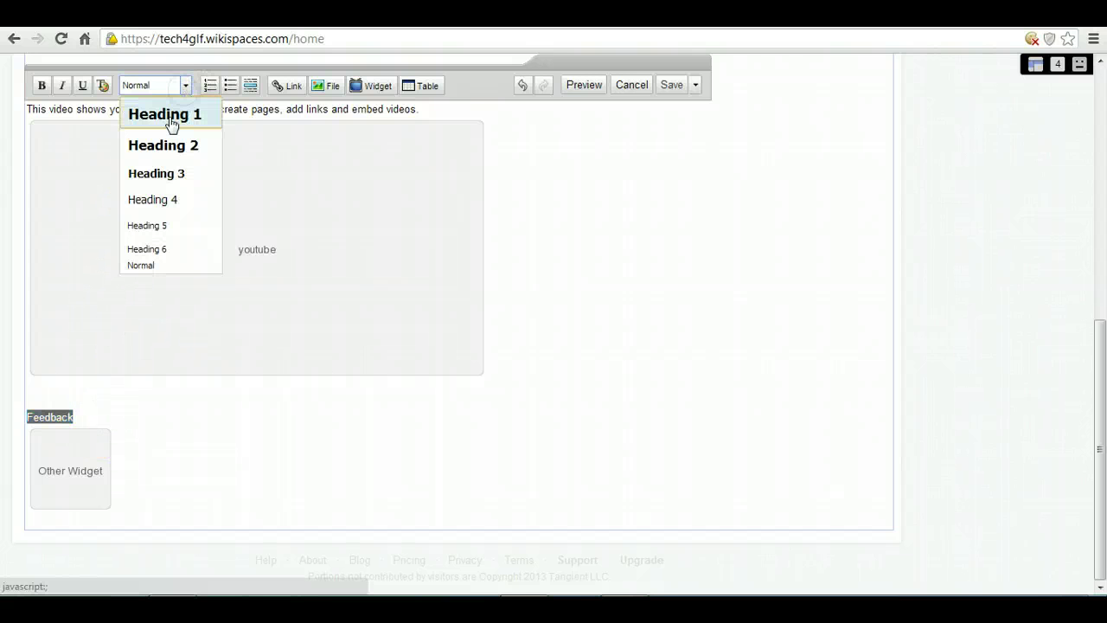
click(171, 123)
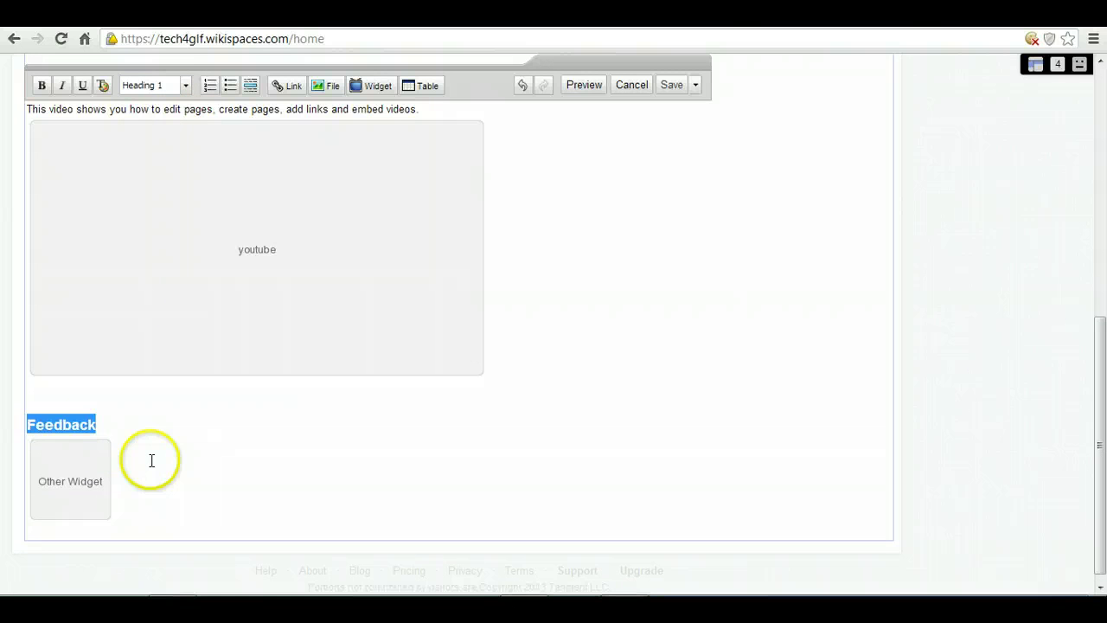
Insert a horizontal rule between the "To help you get started" line and the "Creating a wikispace" heading
click(44, 400)
scroll(110, 419, up, 6)
scroll(109, 421, up, 1)
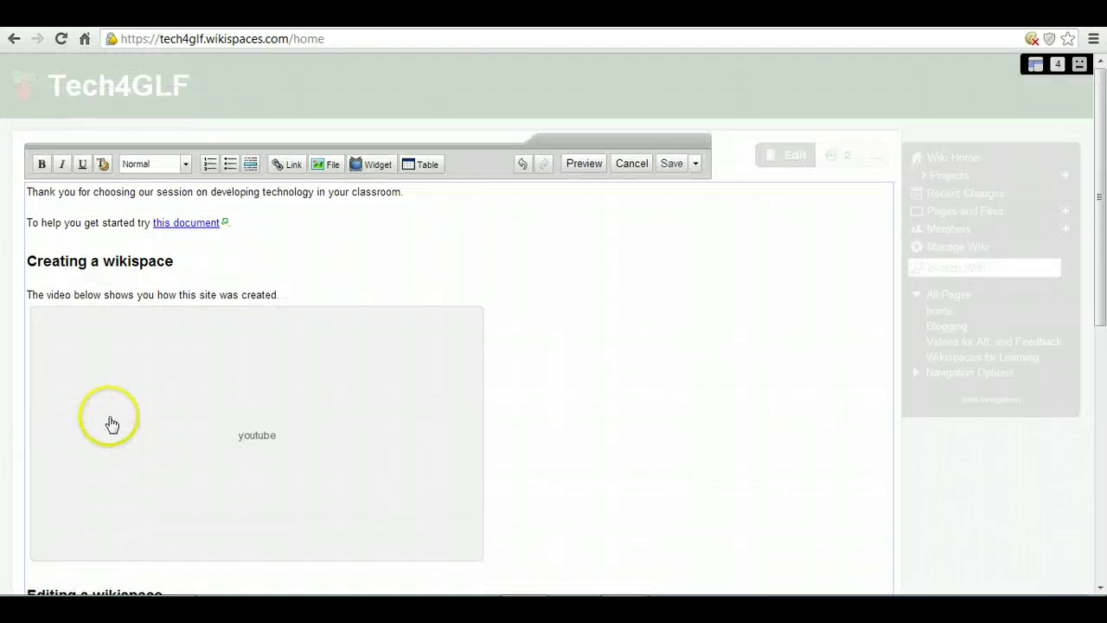
scroll(106, 358, down, 3)
scroll(106, 358, up, 3)
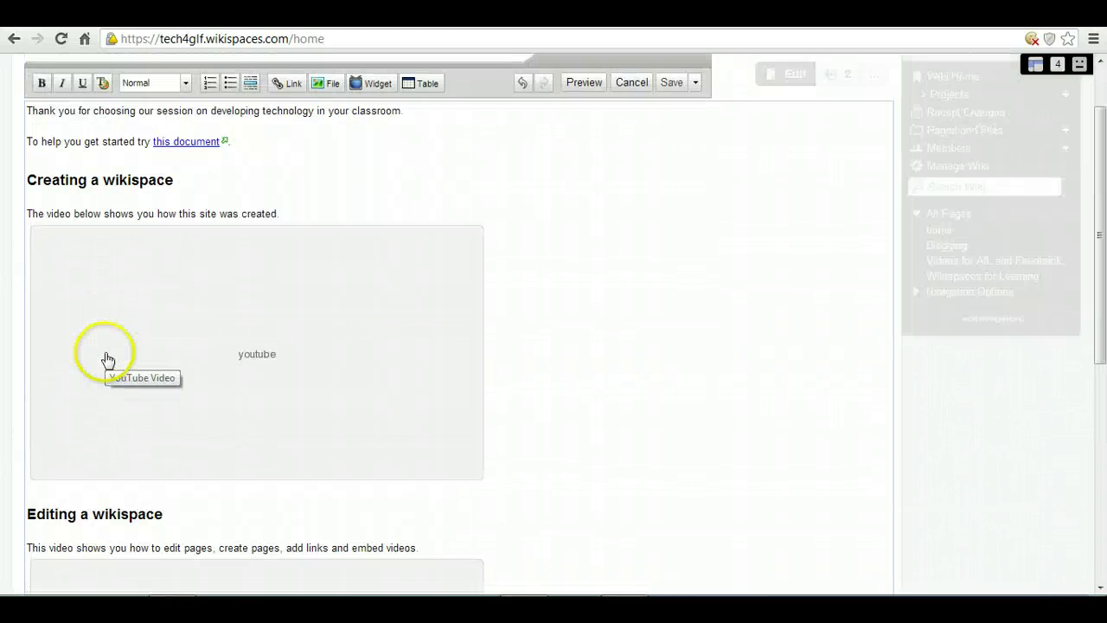
click(76, 240)
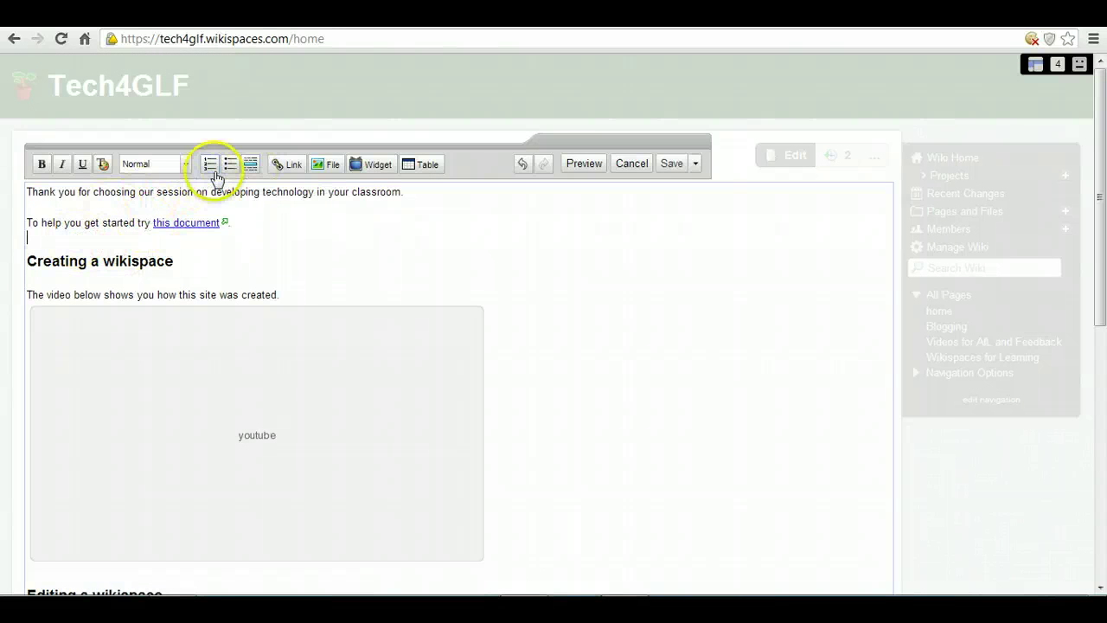
click(251, 170)
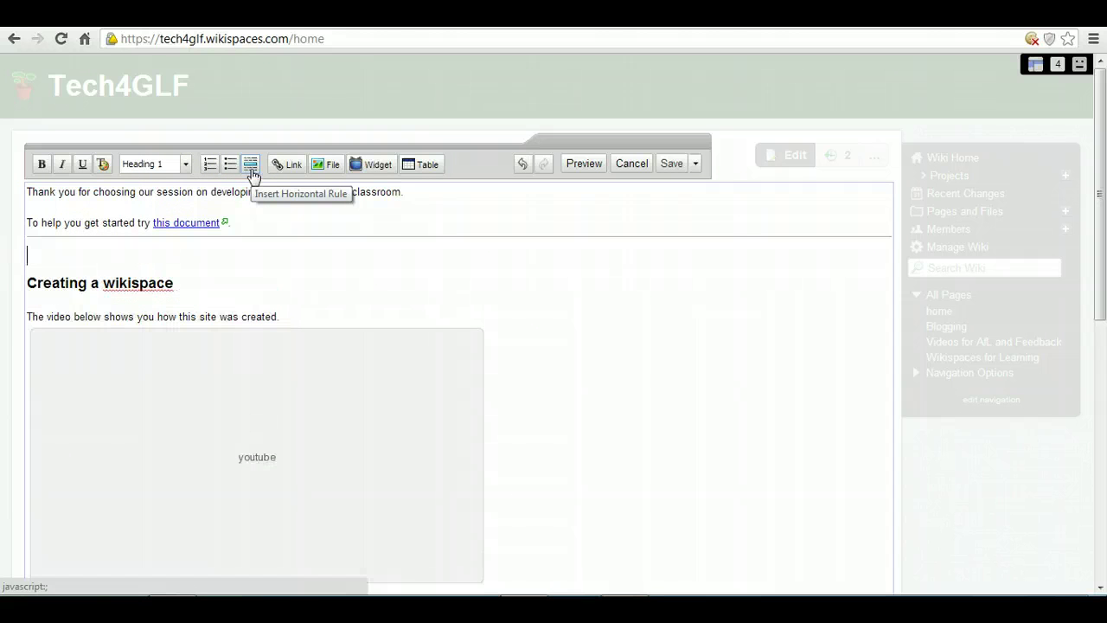
Embed a flat table of contents beneath the horizontal rule
click(378, 165)
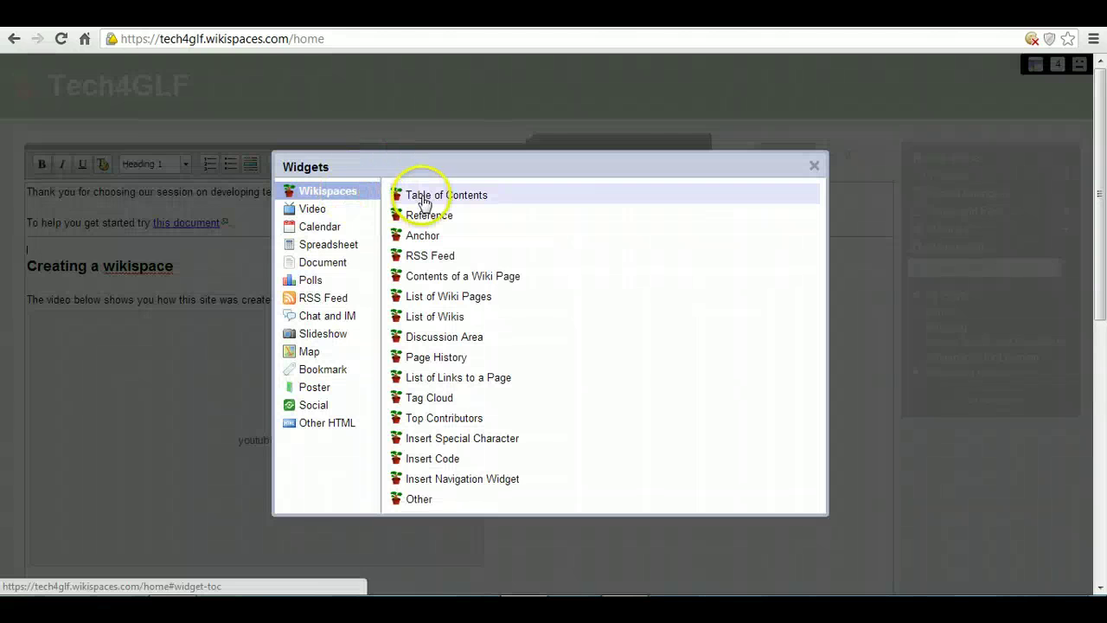
click(424, 199)
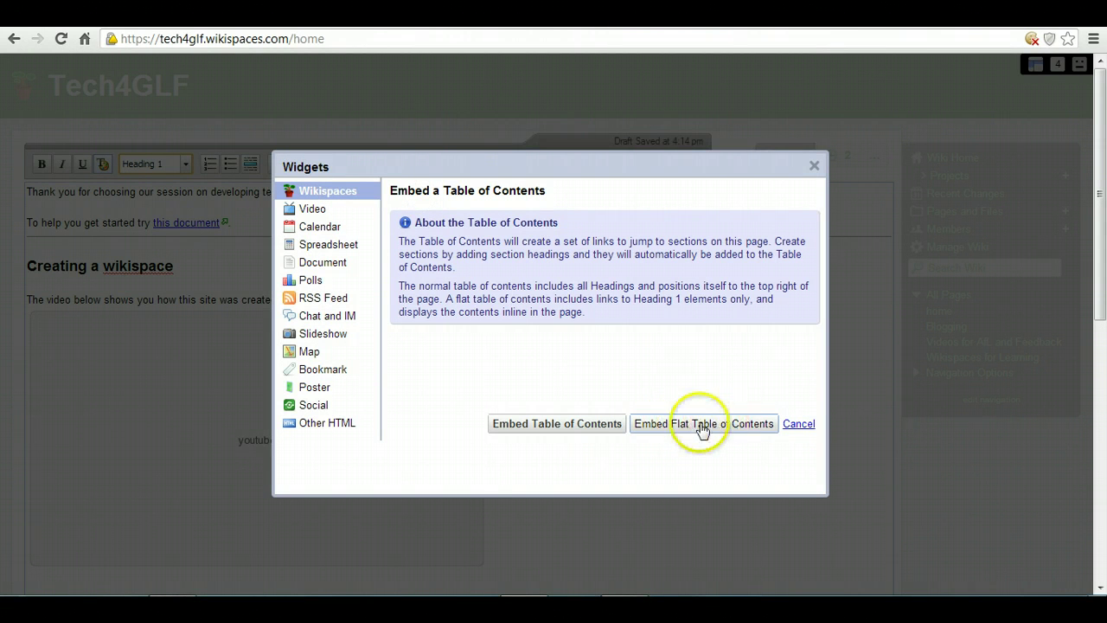
click(692, 429)
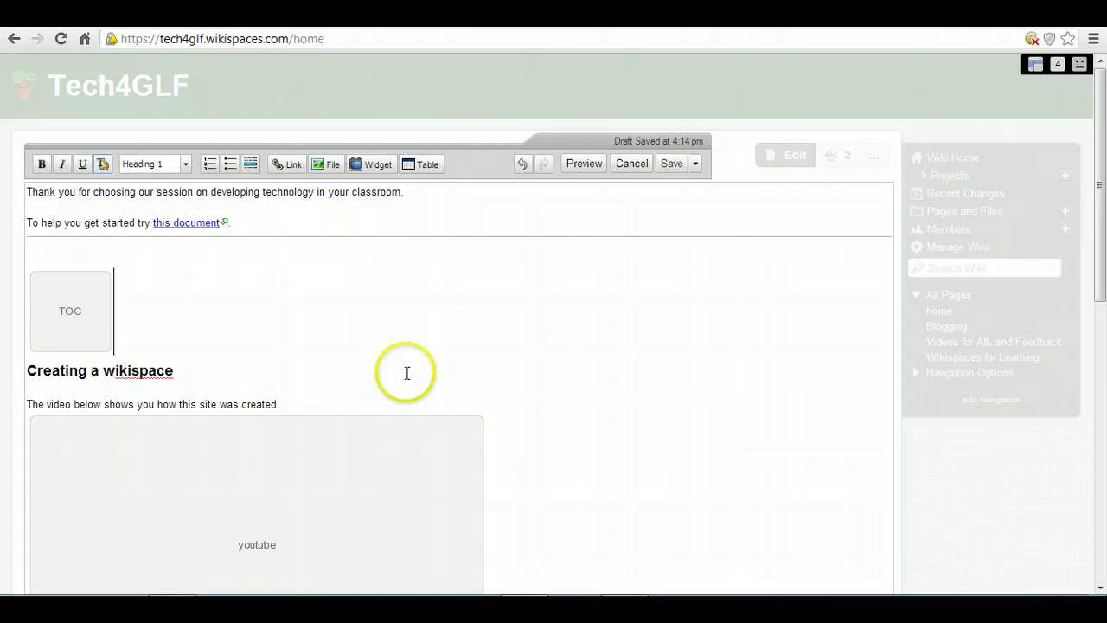
Delete the "Creating a wikispace" heading and insert a horizontal rule in its place below the table of contents
key(BackSpace)
key(BackSpace)
key(BackSpace)
key(BackSpace)
key(BackSpace)
key(BackSpace)
key(BackSpace)
key(BackSpace)
key(BackSpace)
key(BackSpace)
key(BackSpace)
key(BackSpace)
key(BackSpace)
key(BackSpace)
key(BackSpace)
key(BackSpace)
key(BackSpace)
key(BackSpace)
key(BackSpace)
key(BackSpace)
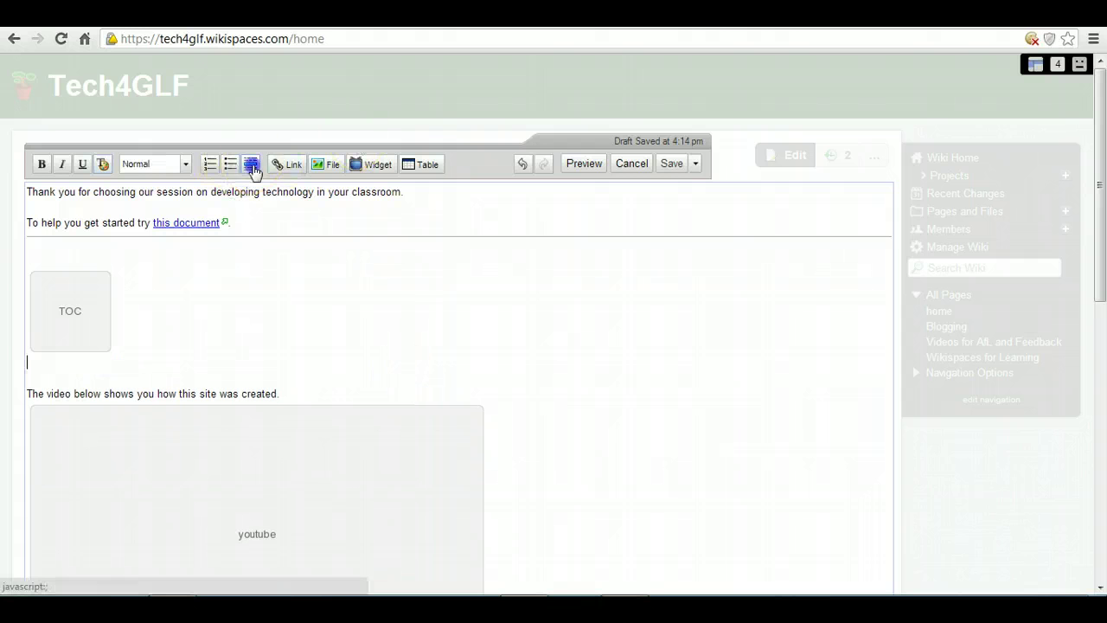
click(251, 166)
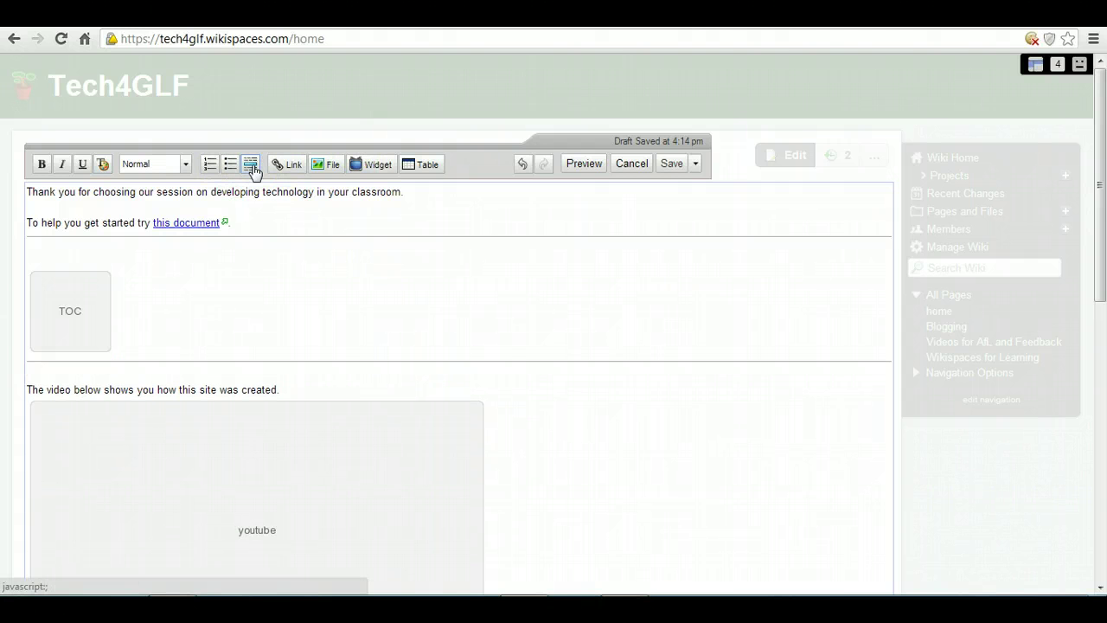
Restore the deleted "Creating a wikispace" heading beneath the horizontal rule that follows the table of contents
key(BackSpace)
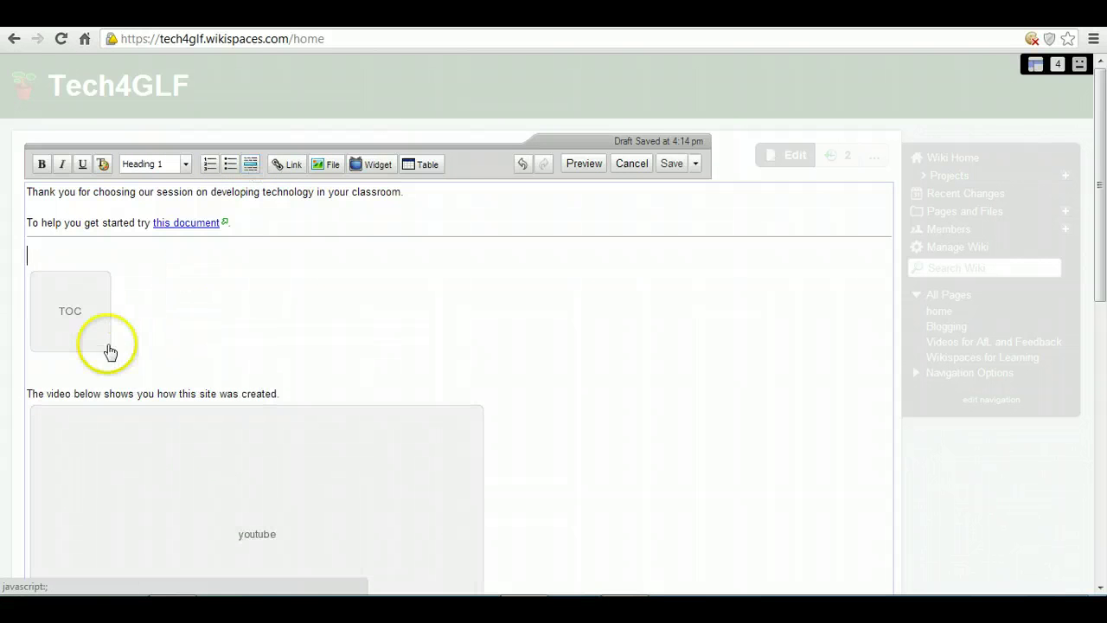
key(ctrl+z)
Insert a horizontal rule below the first YouTube video, leaving blank space above the "Editing a wikispace" heading
scroll(157, 290, down, 5)
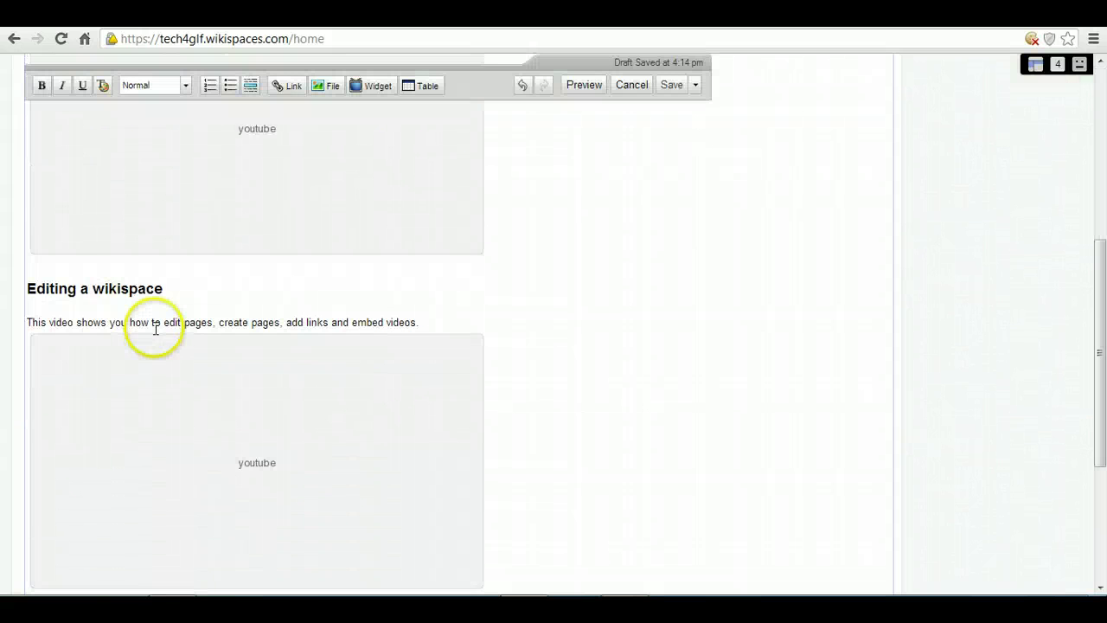
click(116, 267)
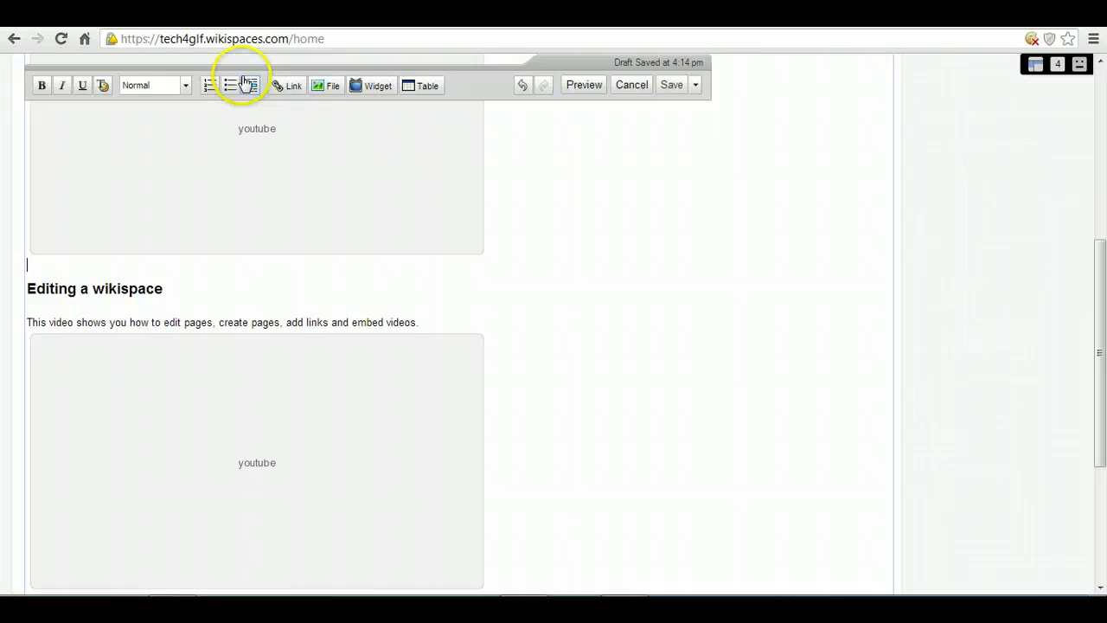
key(Return)
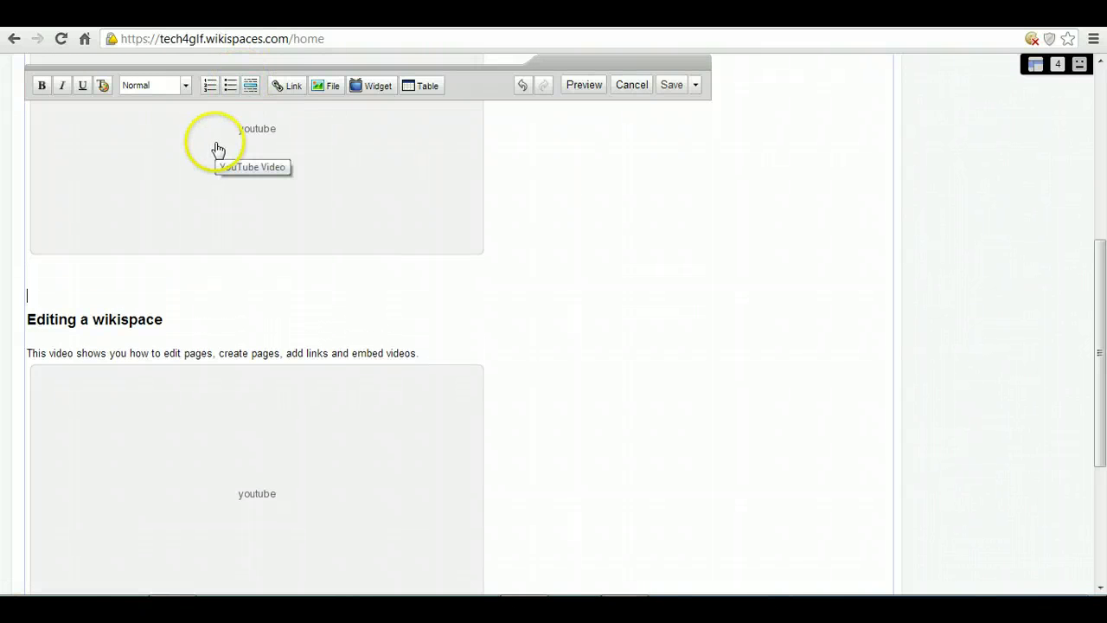
click(250, 85)
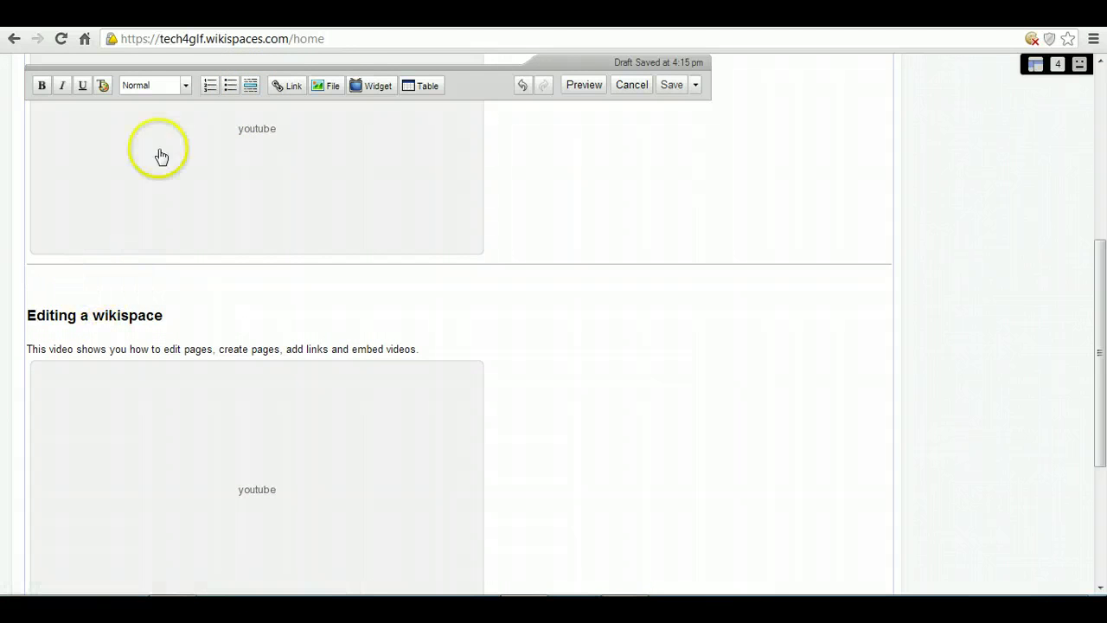
Embed a flat table of contents above the "Editing a wikispace" heading and add a horizontal rule after it
click(372, 85)
click(442, 196)
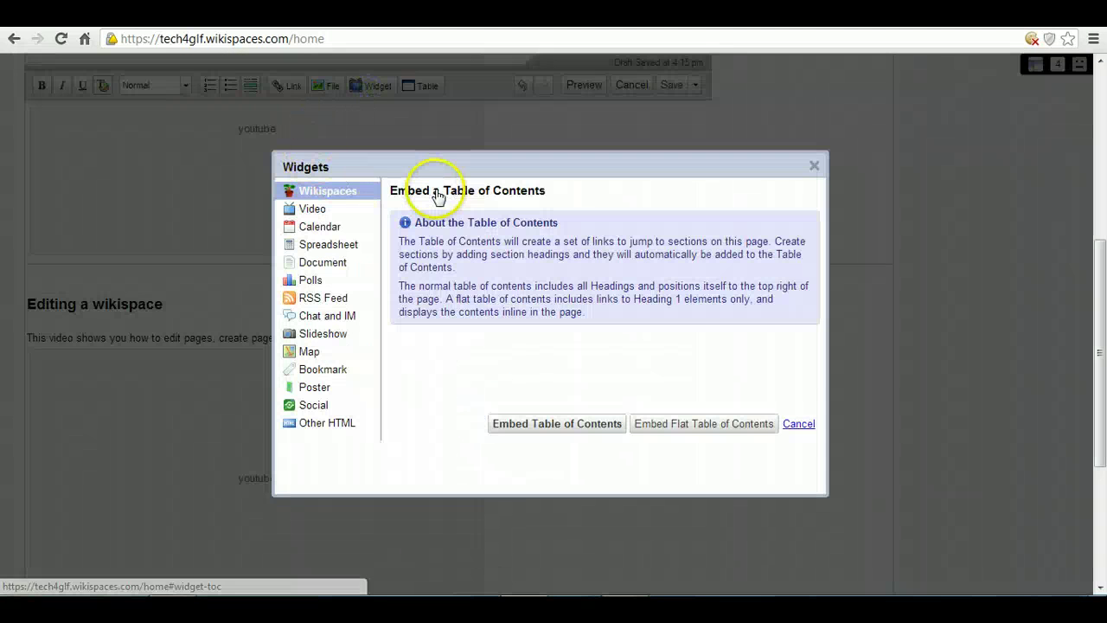
click(688, 423)
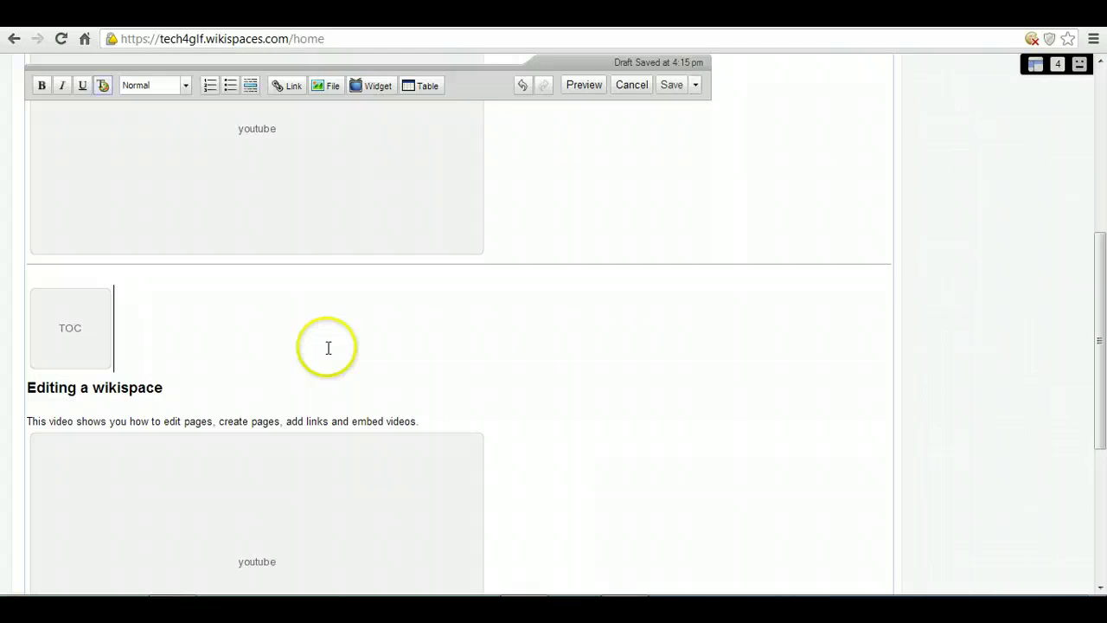
click(250, 86)
Insert a horizontal rule between the second YouTube video and the "Feedback" heading
scroll(220, 271, down, 3)
scroll(199, 305, down, 1)
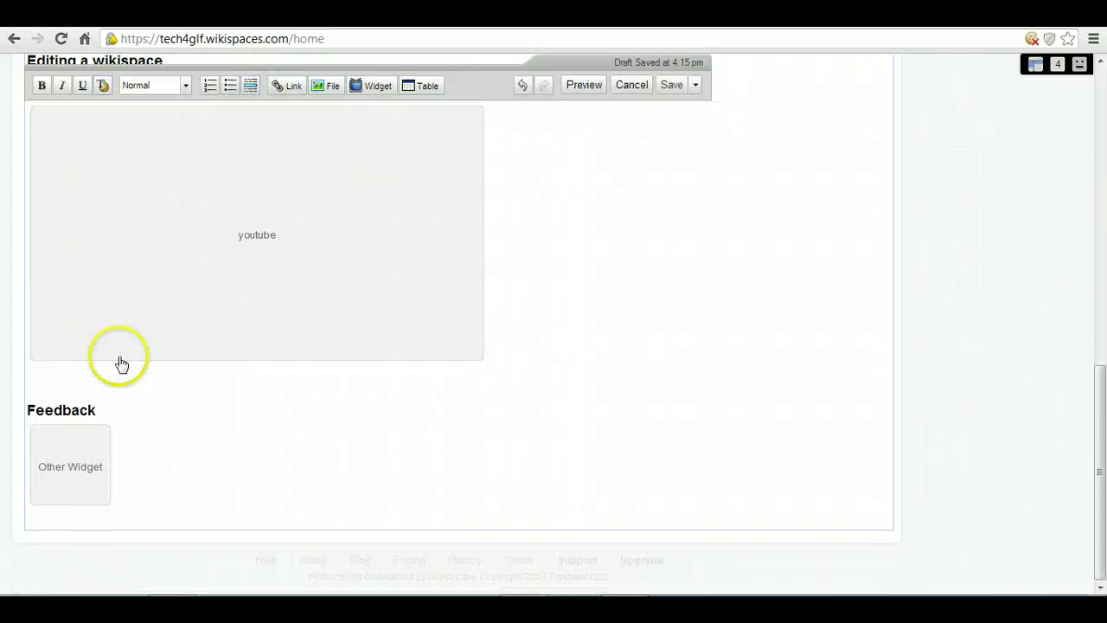
click(43, 379)
click(250, 86)
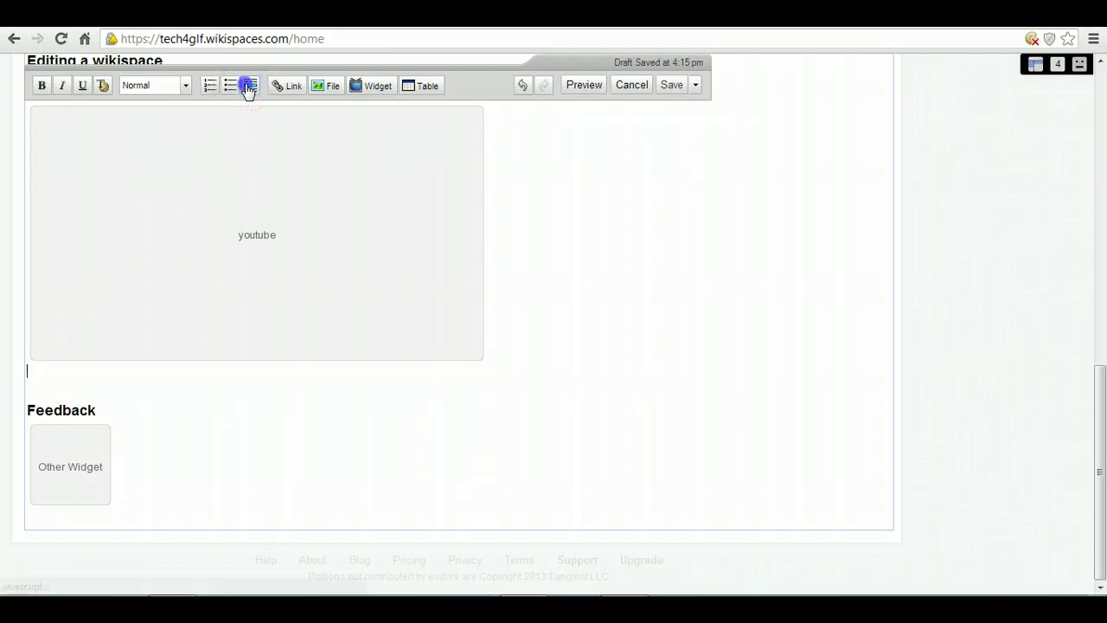
Embed a flat table of contents above the "Feedback" heading and close it off with a horizontal rule
click(381, 85)
click(418, 200)
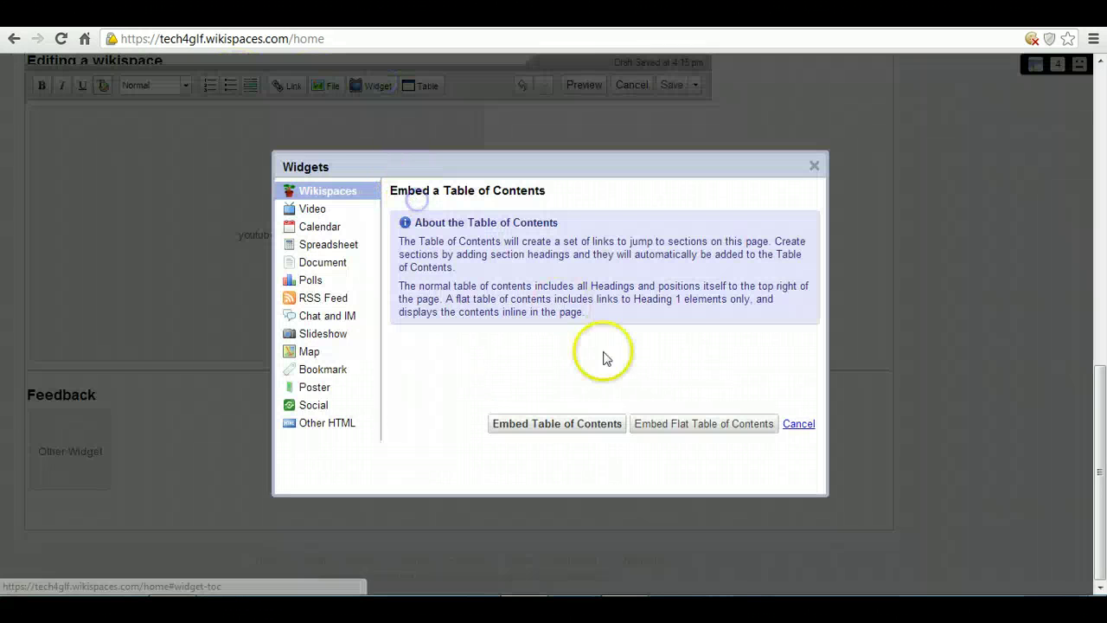
click(701, 423)
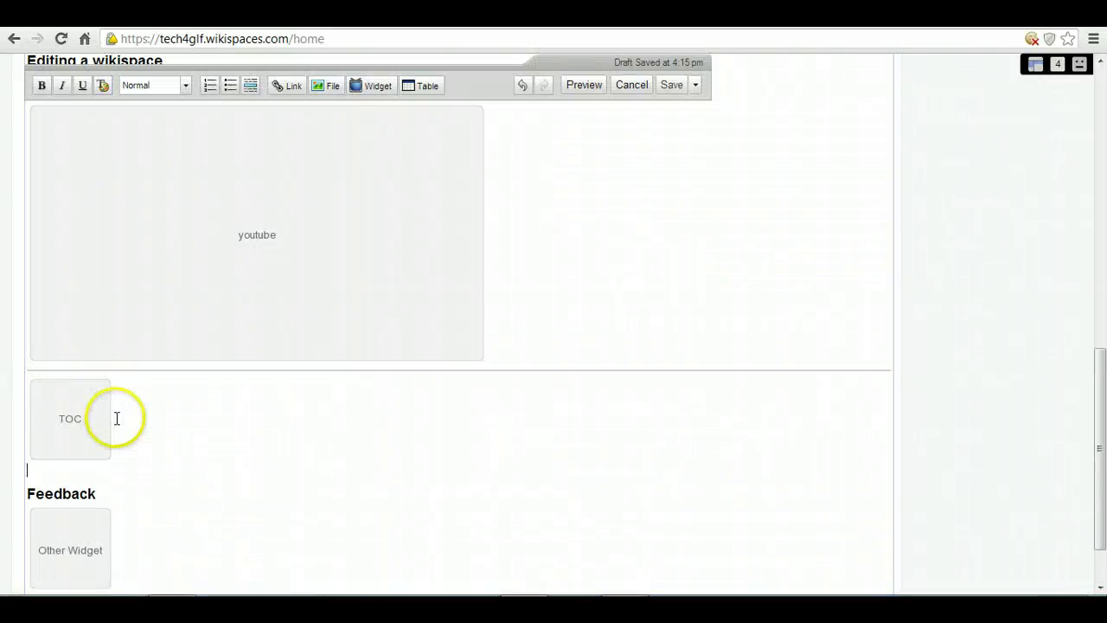
click(250, 85)
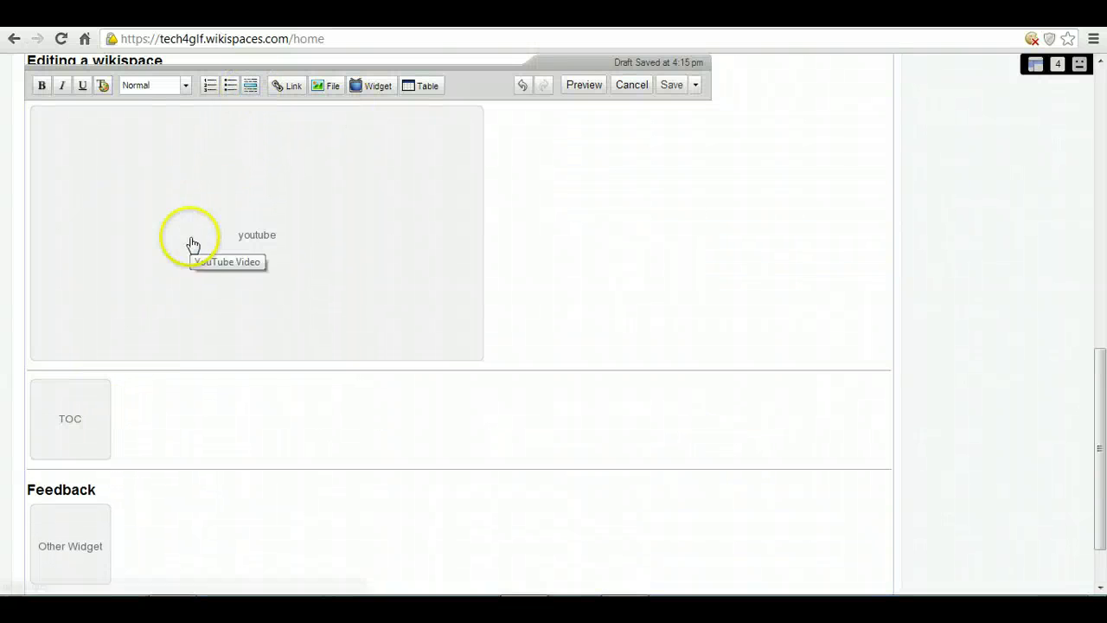
Save the home page and test its table of contents links to the "Editing a wikispace" and "Feedback" sections
click(672, 87)
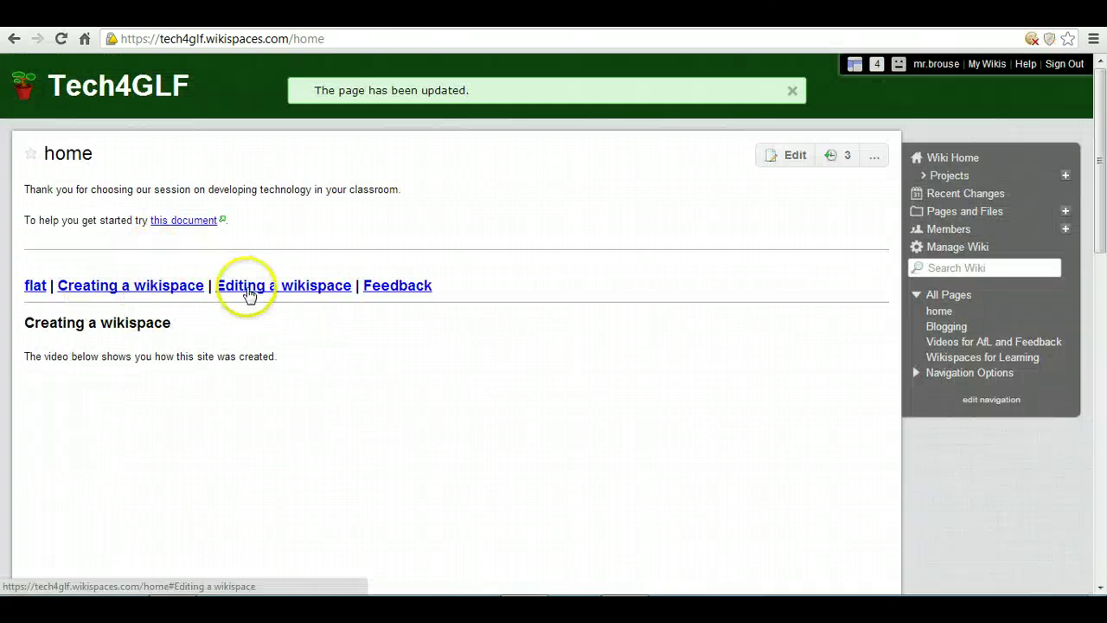
click(248, 288)
click(269, 378)
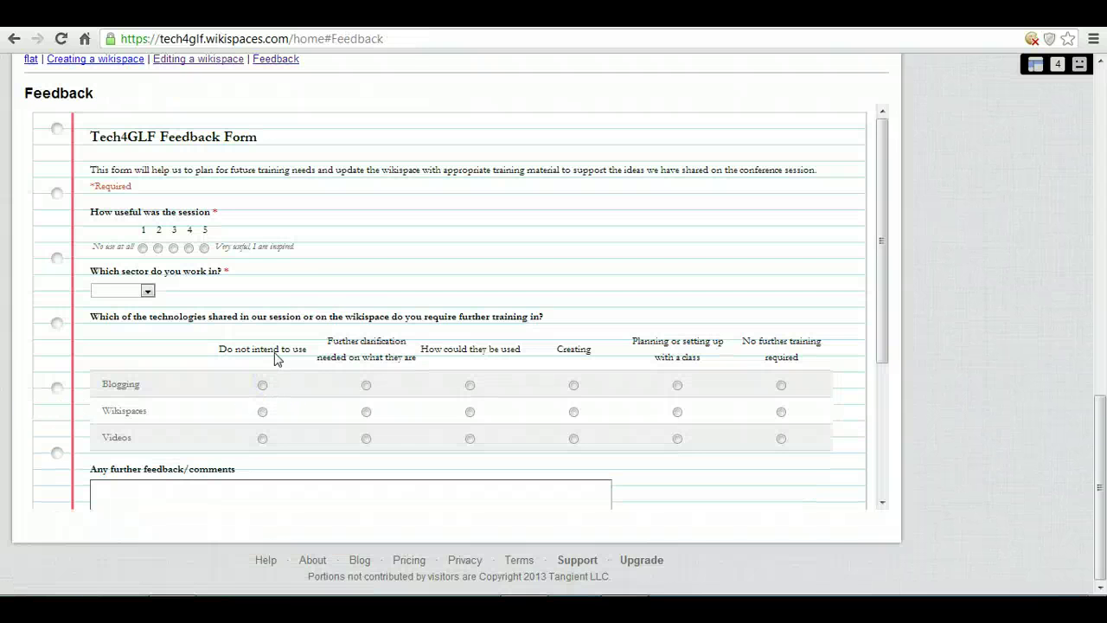
click(344, 284)
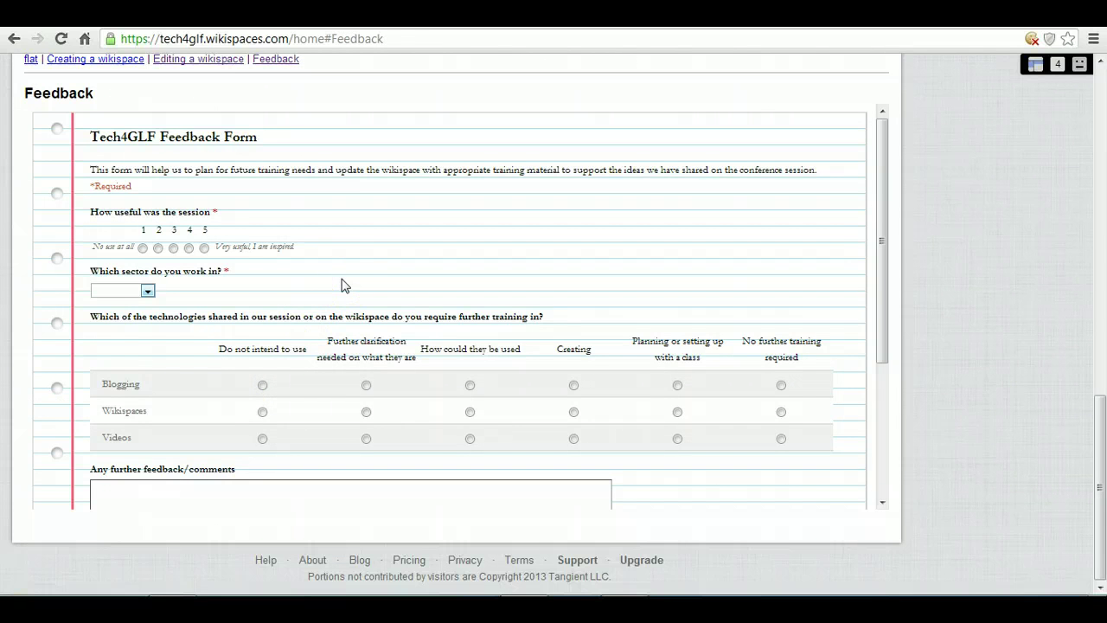